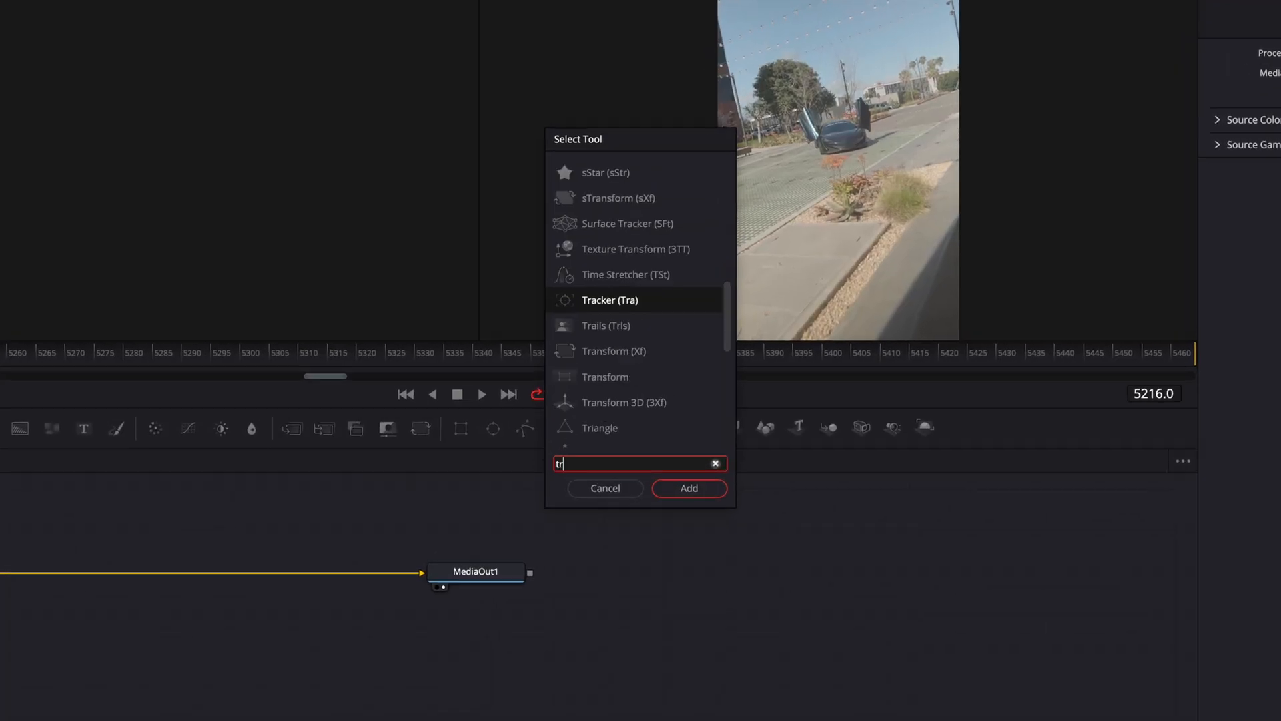
Add a Tracker node after MediaIn1 and track the car's front badge in reverse from frame 5463
key(Return)
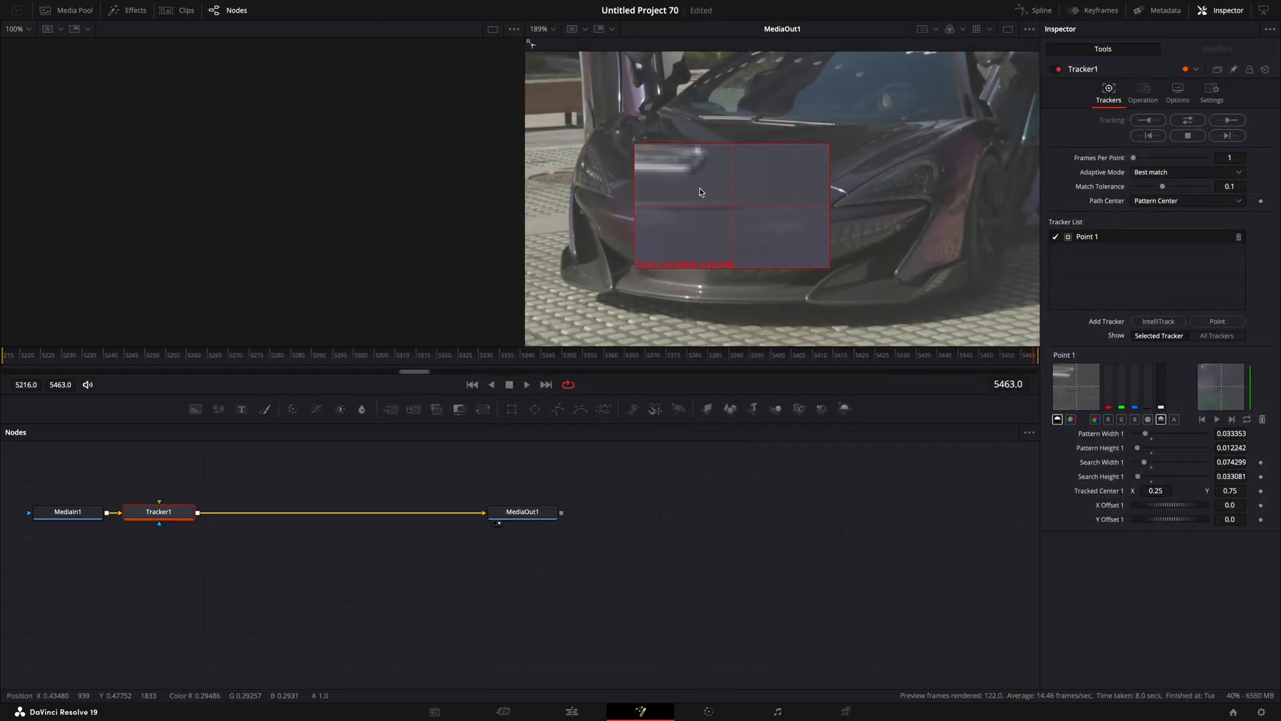
drag(700, 192, 687, 183)
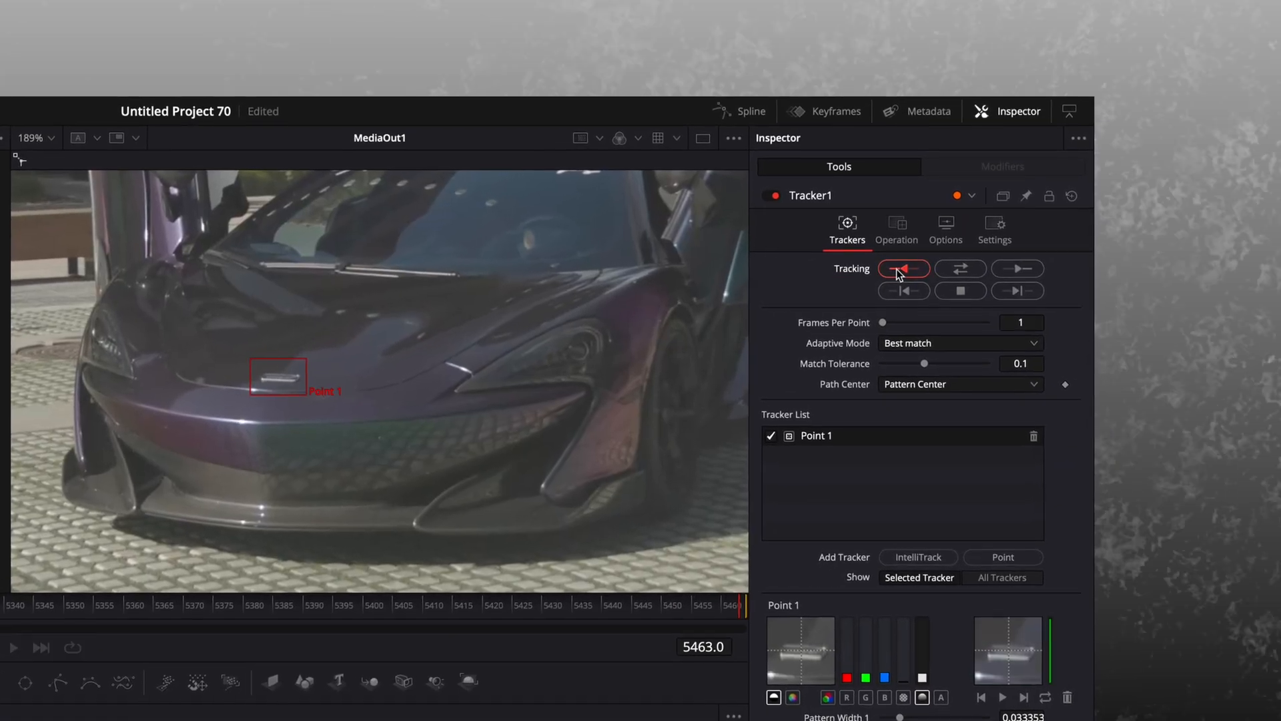
click(995, 213)
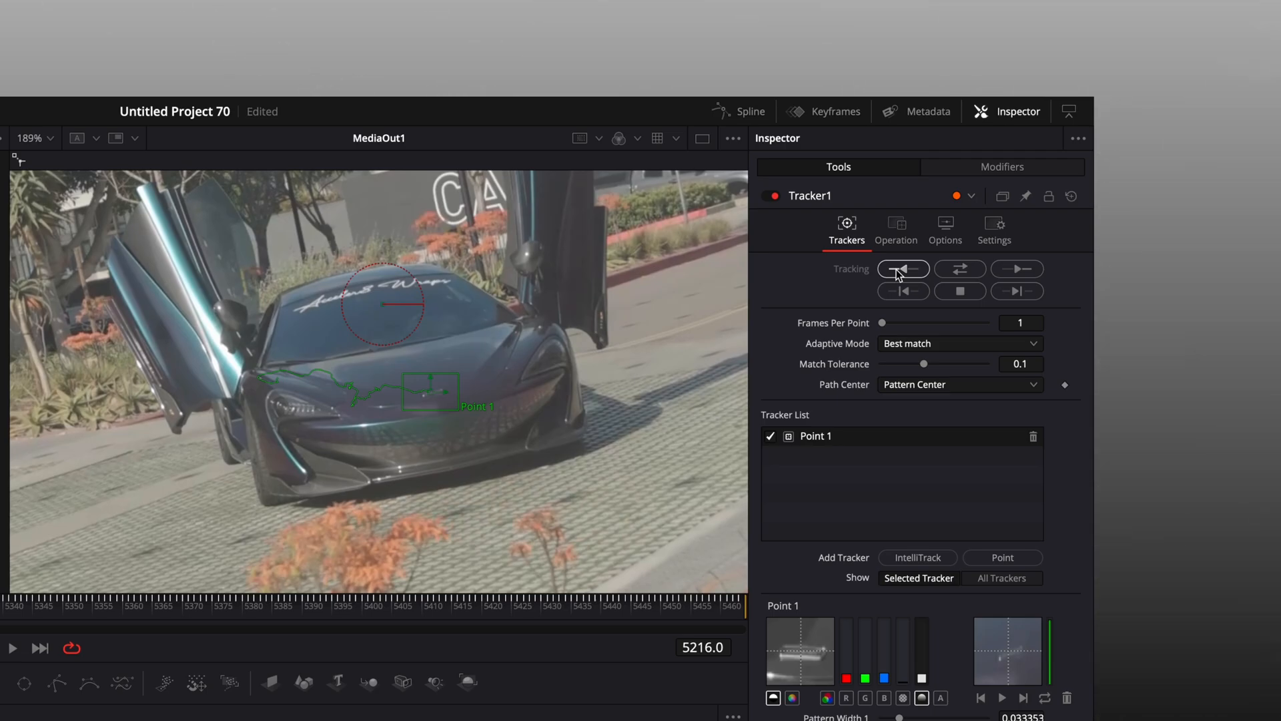
Set Tracker1's operation to Match Move with Merge set to BG only
click(892, 239)
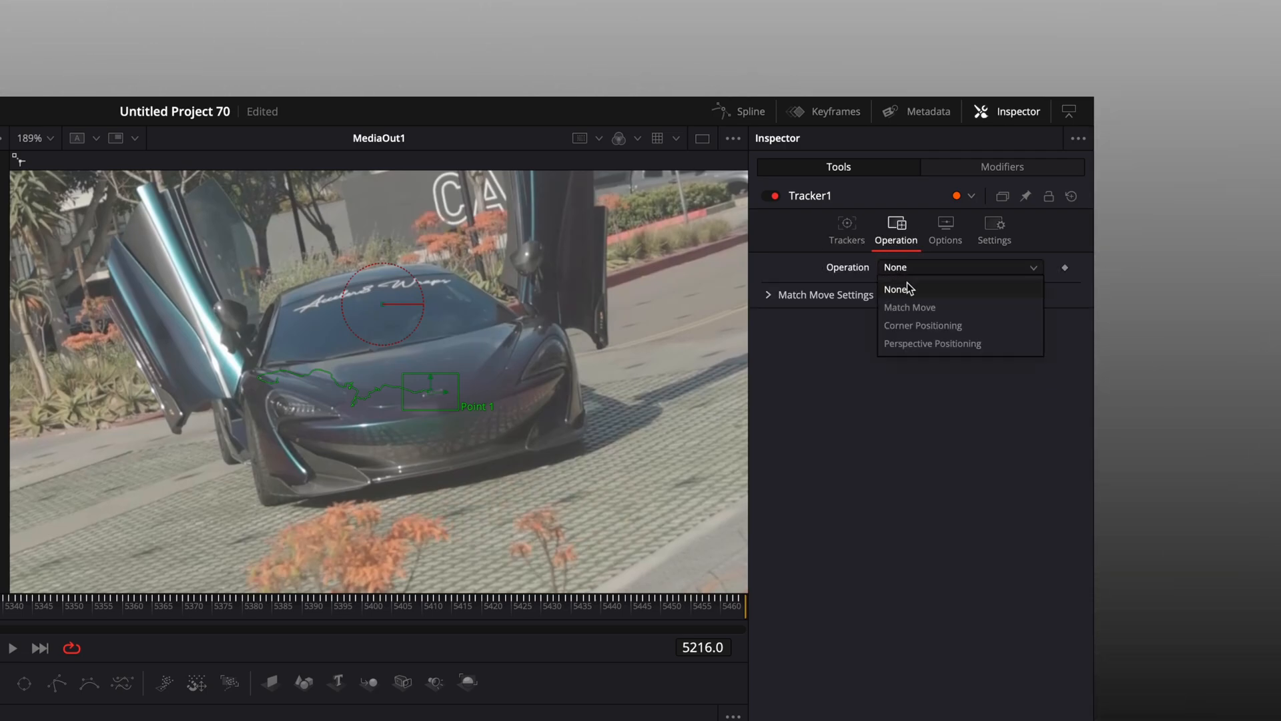
click(941, 308)
click(1002, 289)
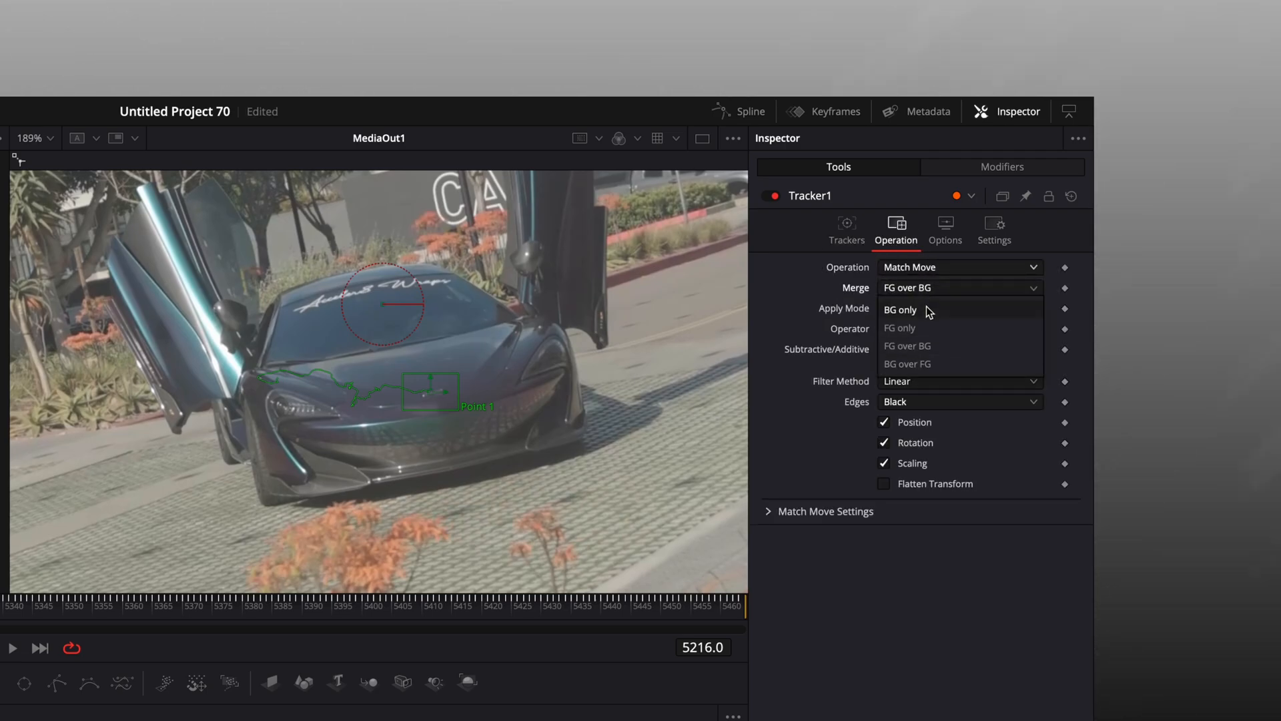
click(930, 306)
Add a Transform (Xf) node after Tracker1
key(shift+space)
text(t)
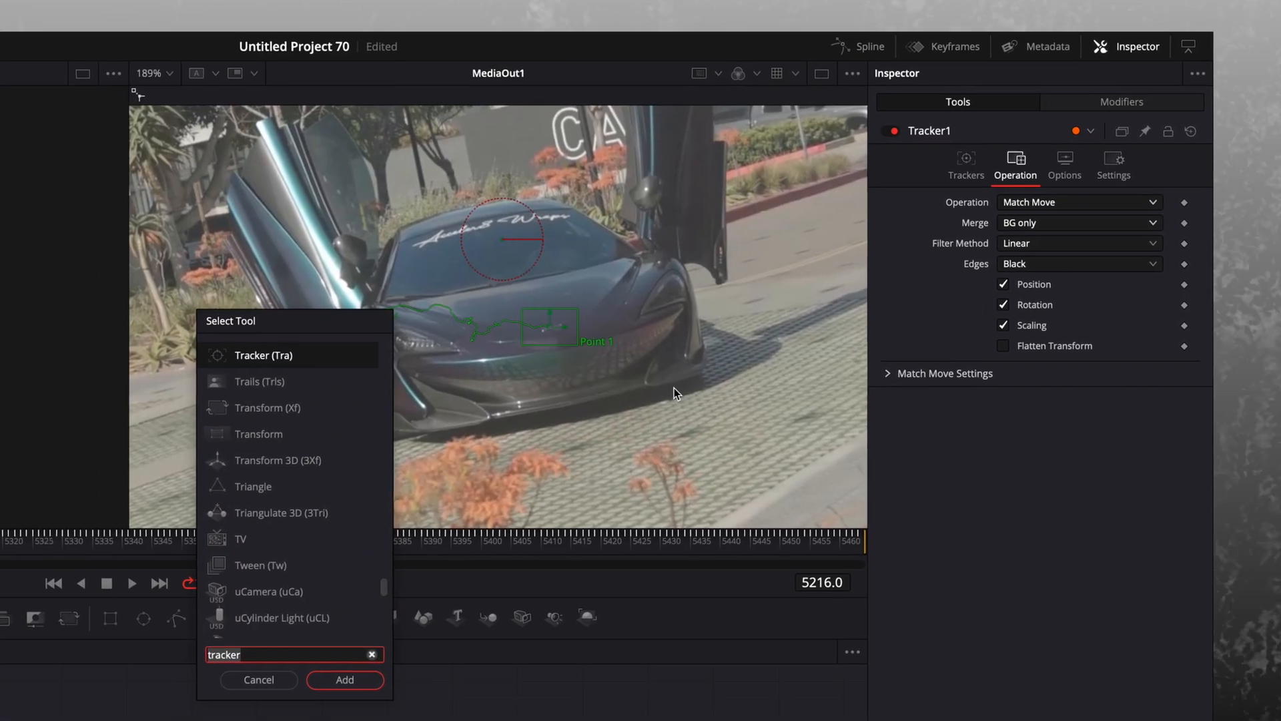
text(ransform)
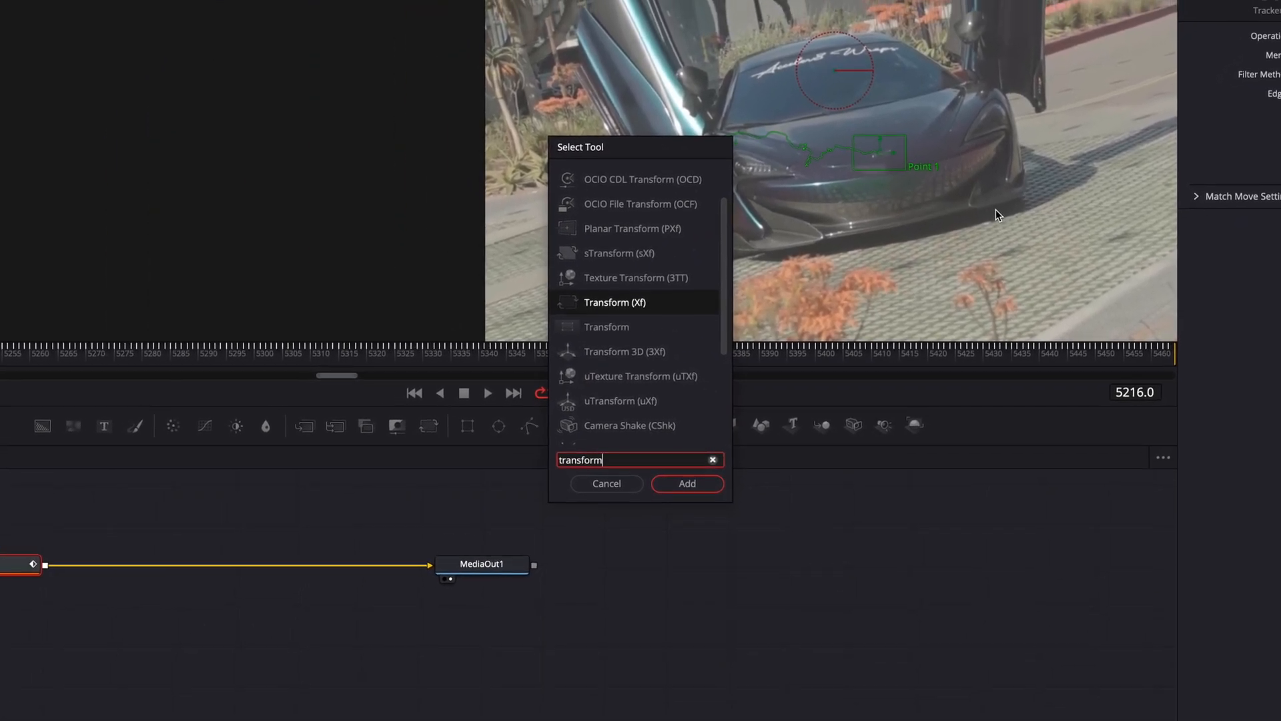
key(Return)
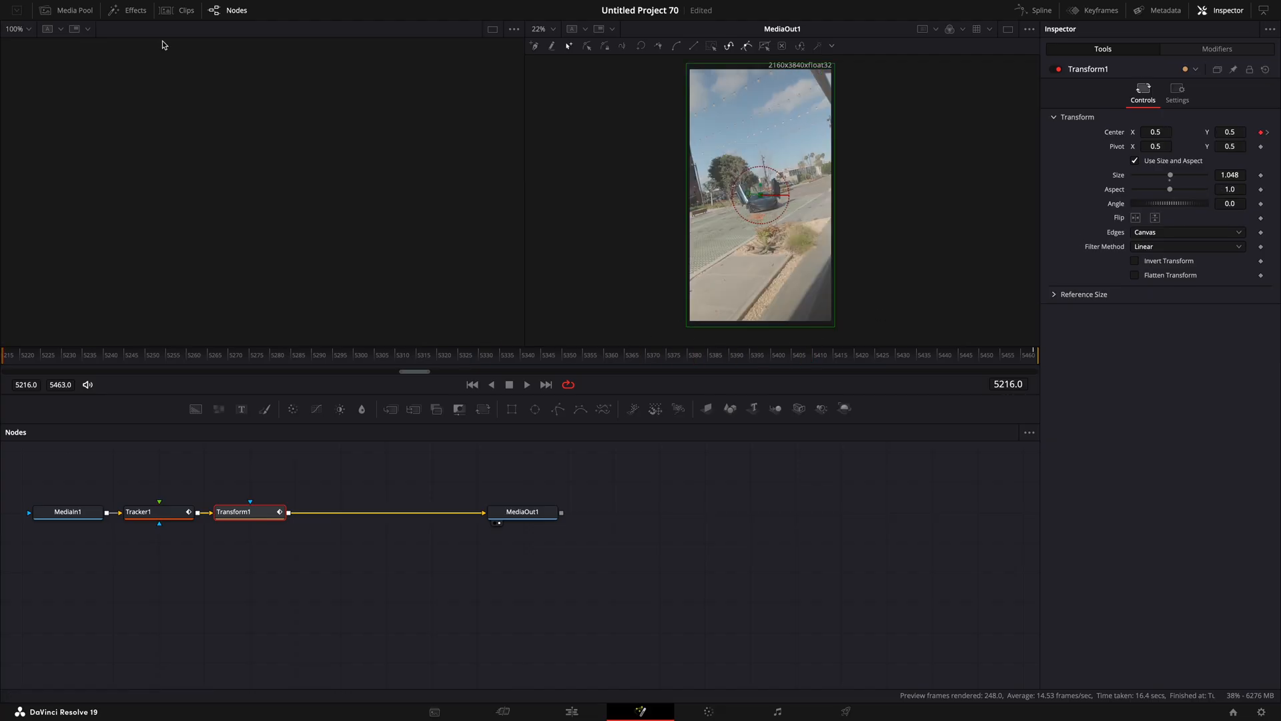
Add a Grid node after Transform1 as an alignment guide over the footage
key(shift+space)
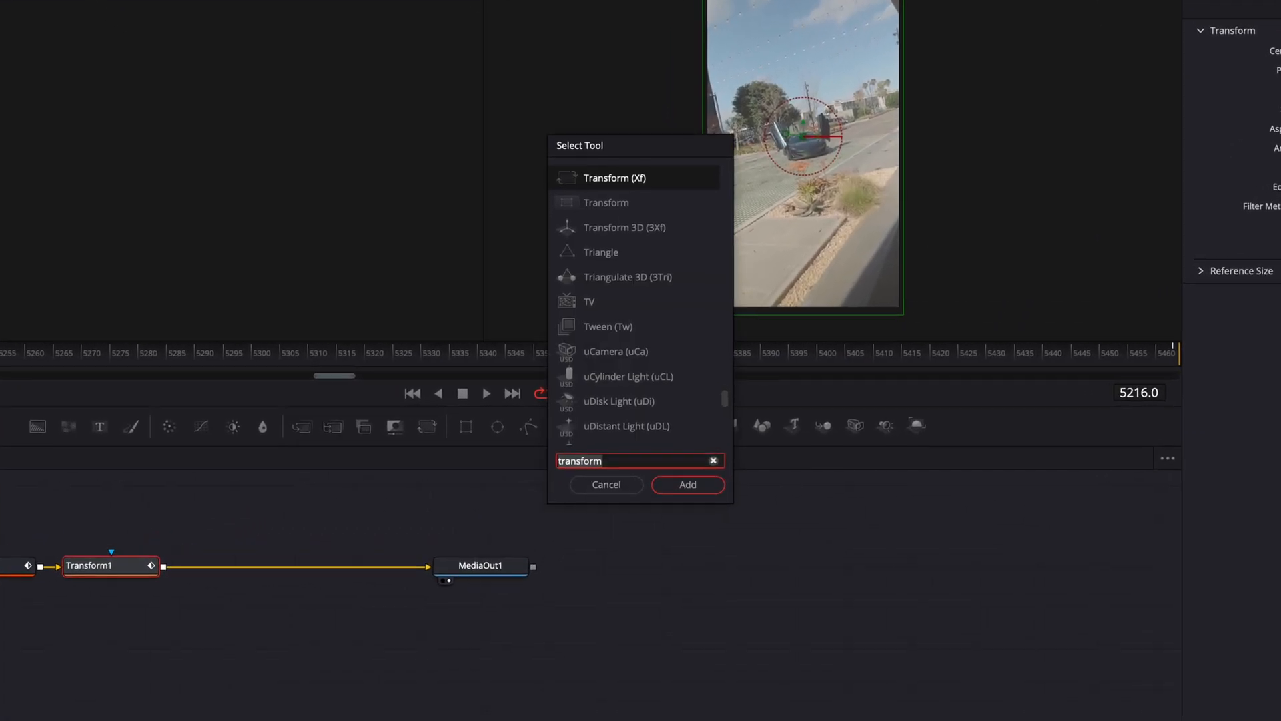
text(gridn)
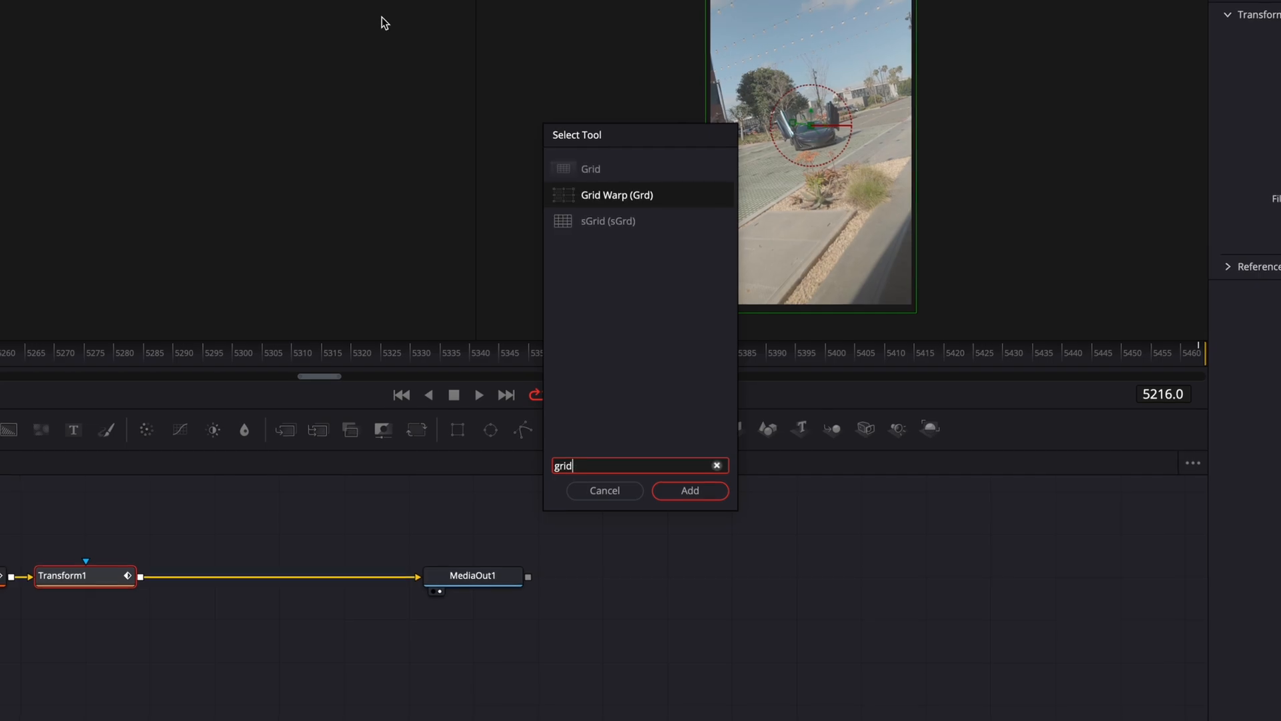
click(593, 169)
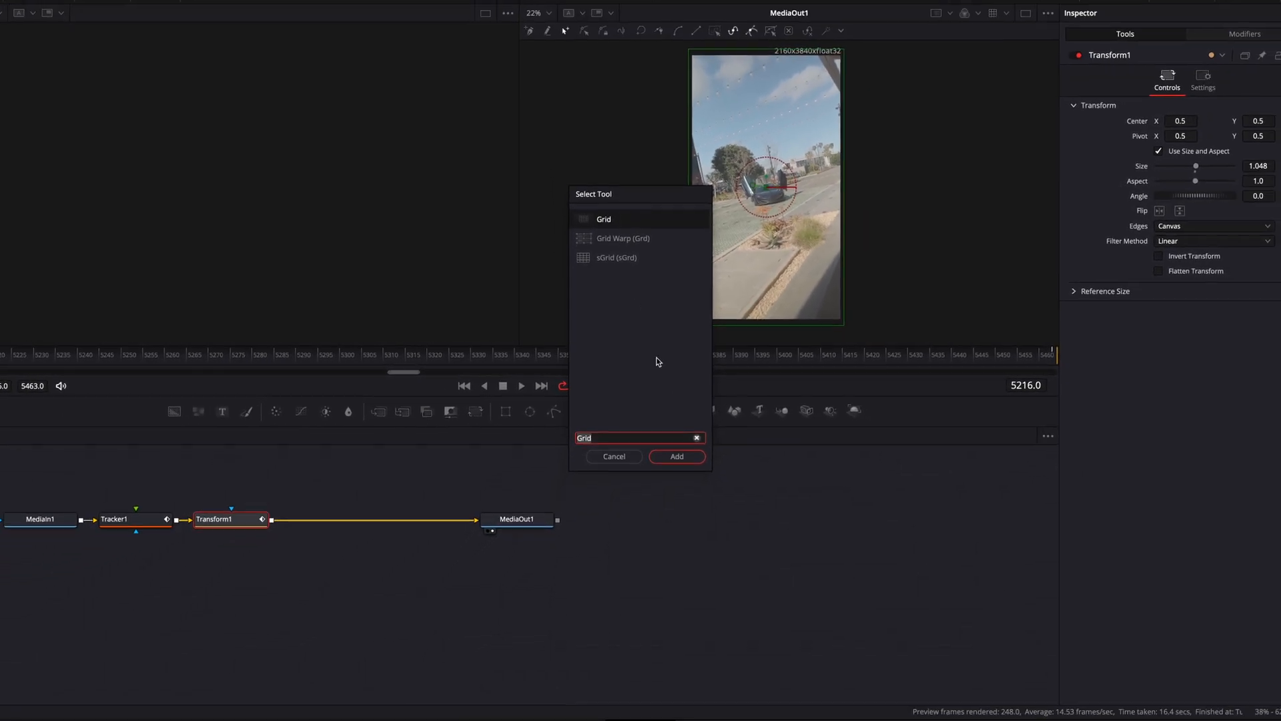
key(Return)
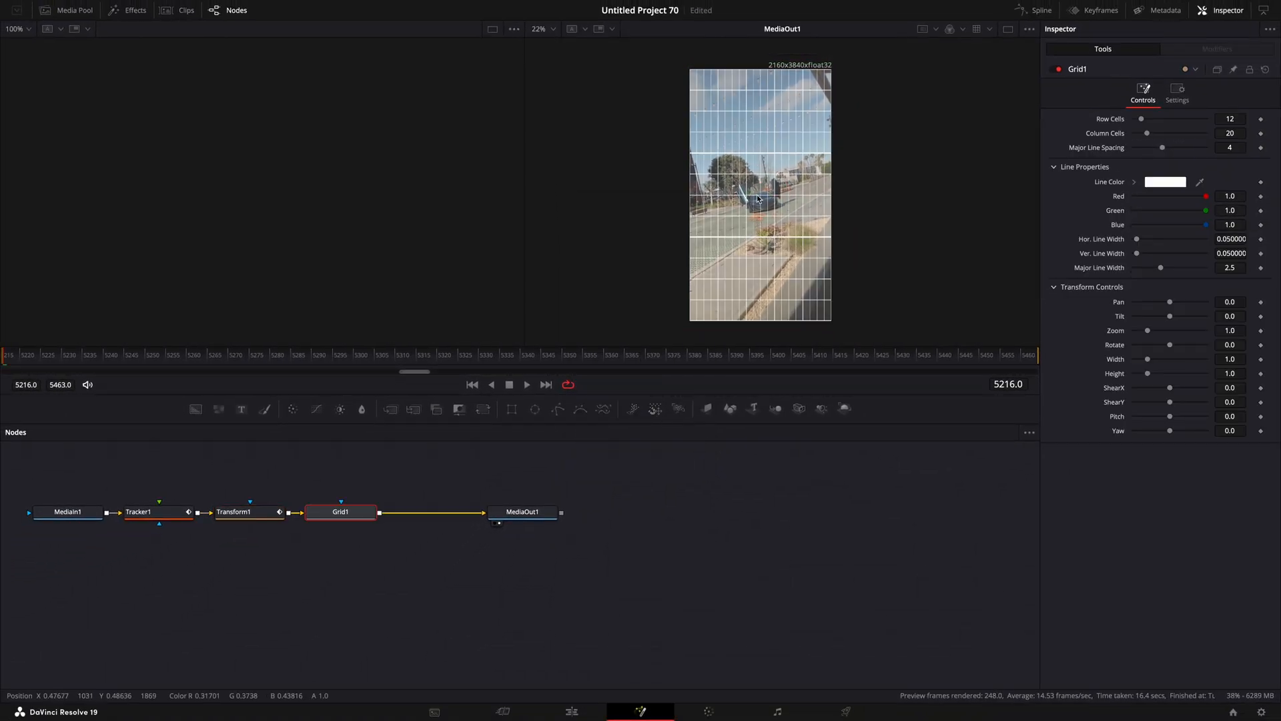
Give the grid 4 row cells and 4 column cells, with horizontal and vertical line widths of 0.008
scroll(758, 199, up, 4)
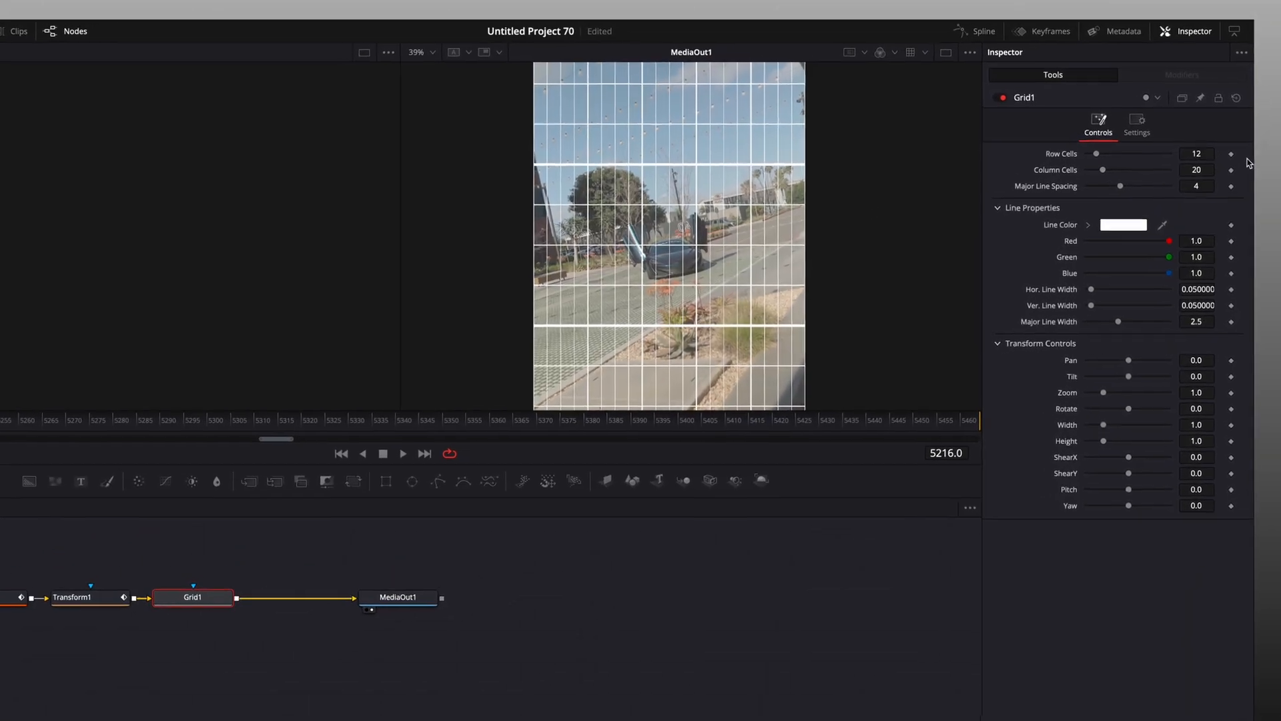
double_click(1177, 190)
text(4)
key(Tab)
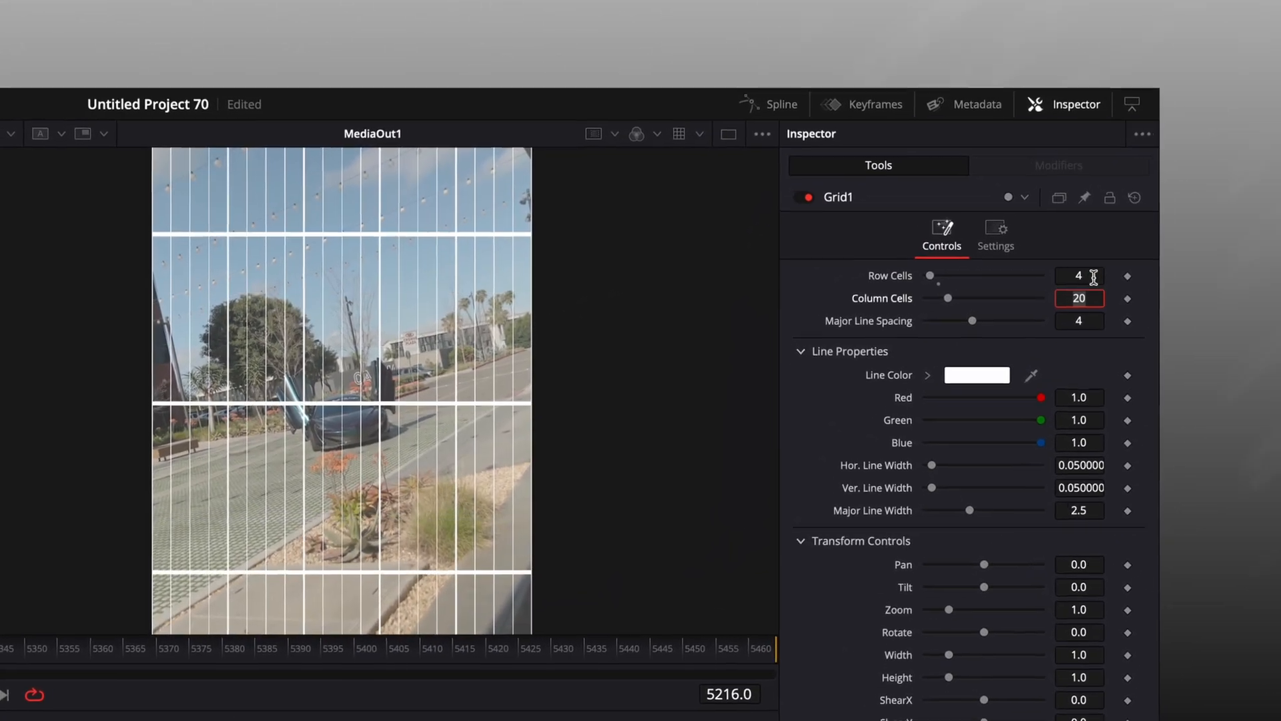
text(4)
key(Tab)
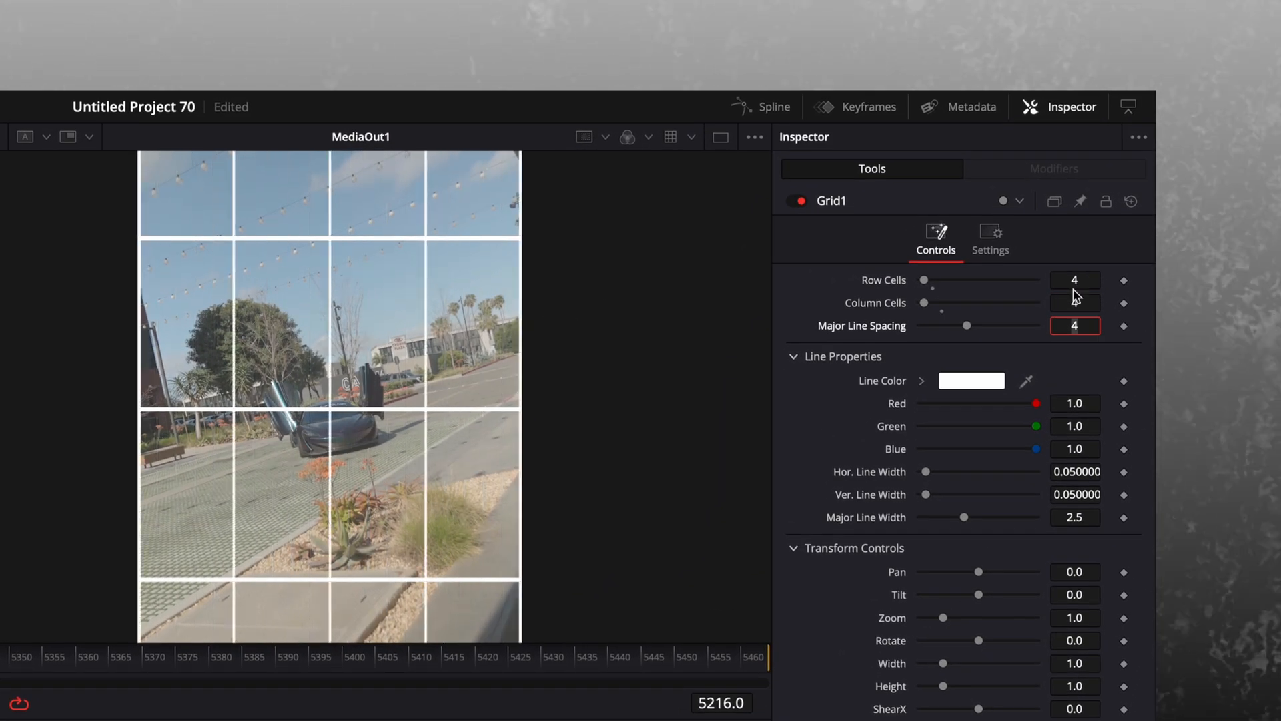
drag(926, 473, 921, 495)
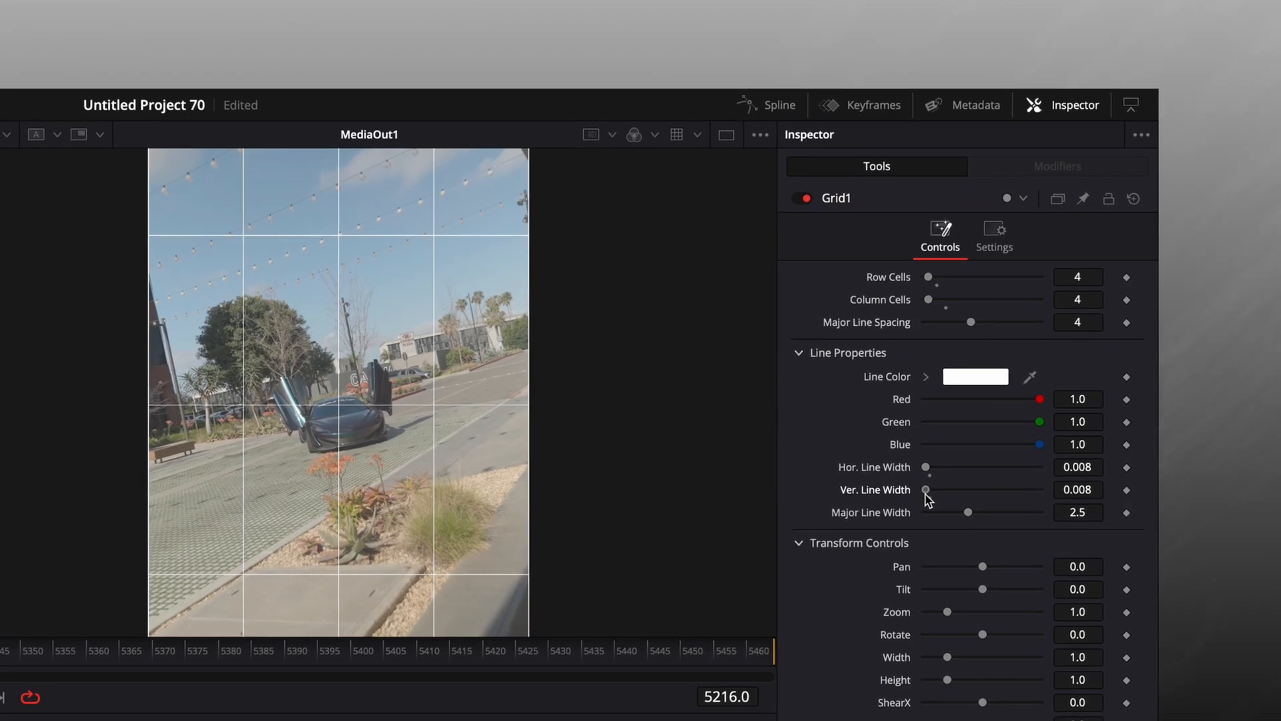
Move Transform1's center to about X 0.464, Y 0.532 at frame 5216 to bring the car's front badge to the grid's center crossing
scroll(479, 362, up, 8)
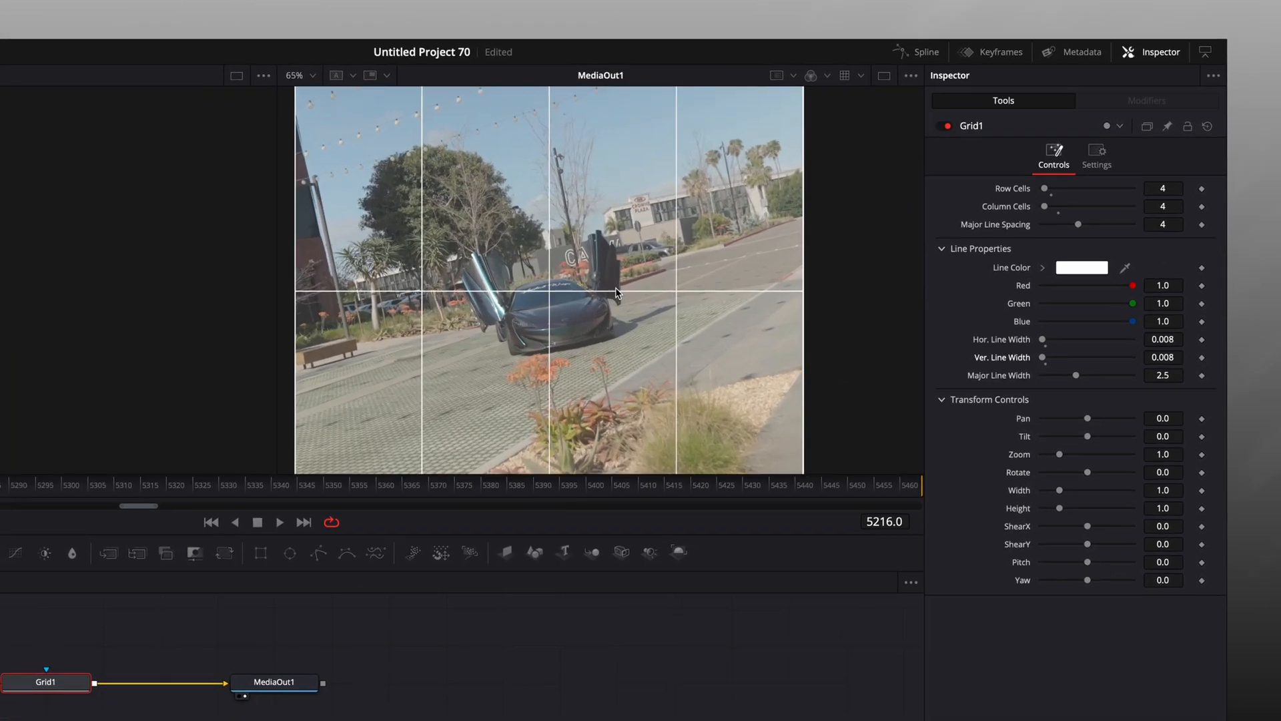
scroll(623, 271, down, 3)
scroll(639, 254, left, 2)
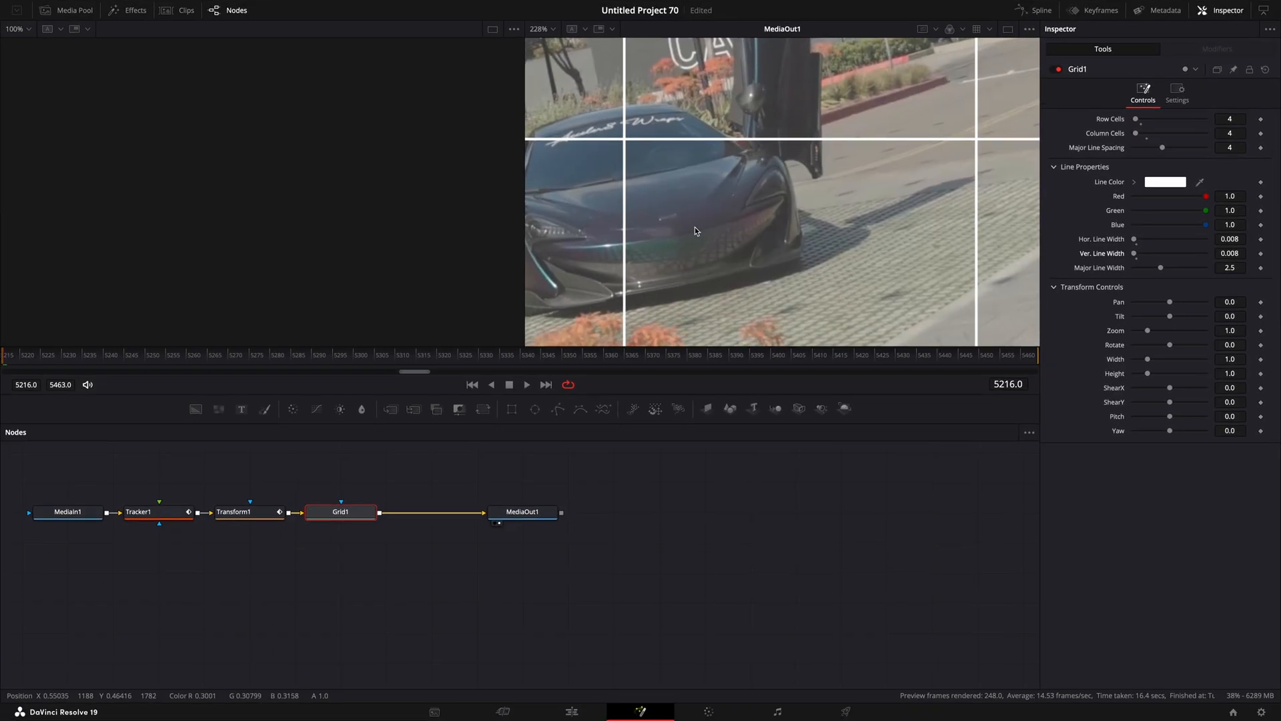
scroll(702, 228, left, 1)
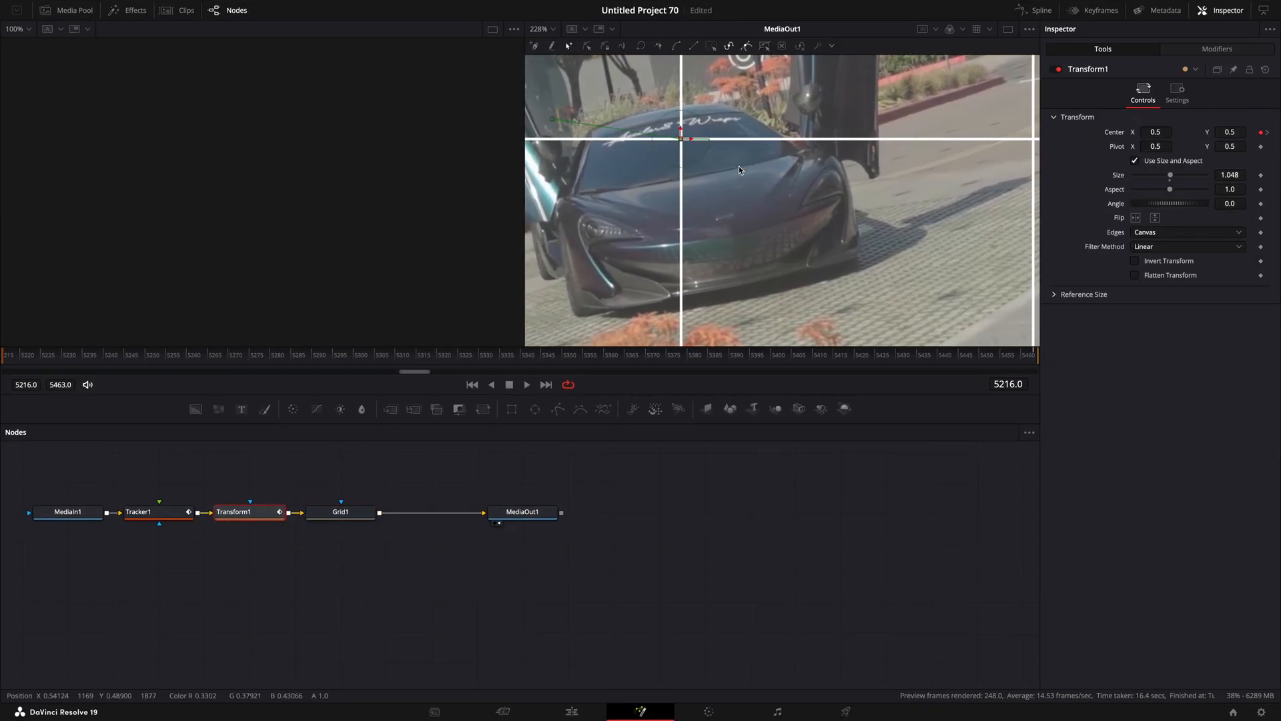
scroll(739, 168, down, 8)
scroll(739, 168, down, 1)
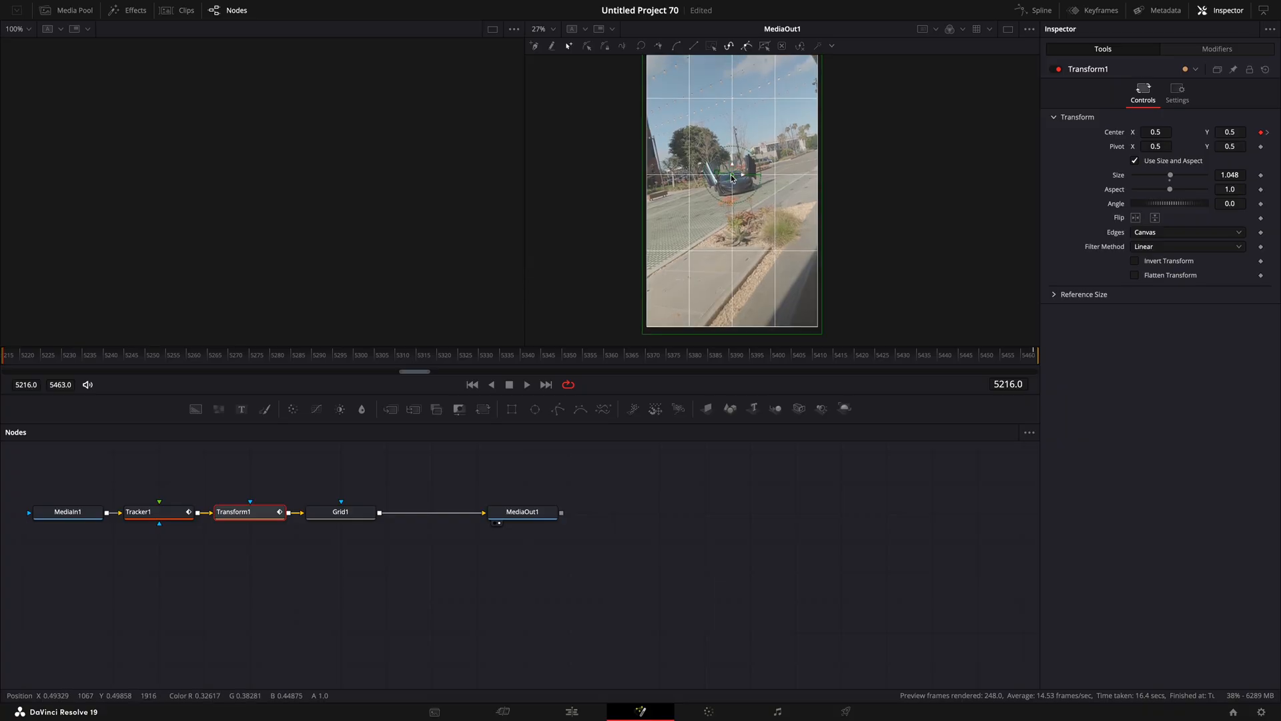
scroll(735, 172, up, 6)
scroll(733, 177, up, 2)
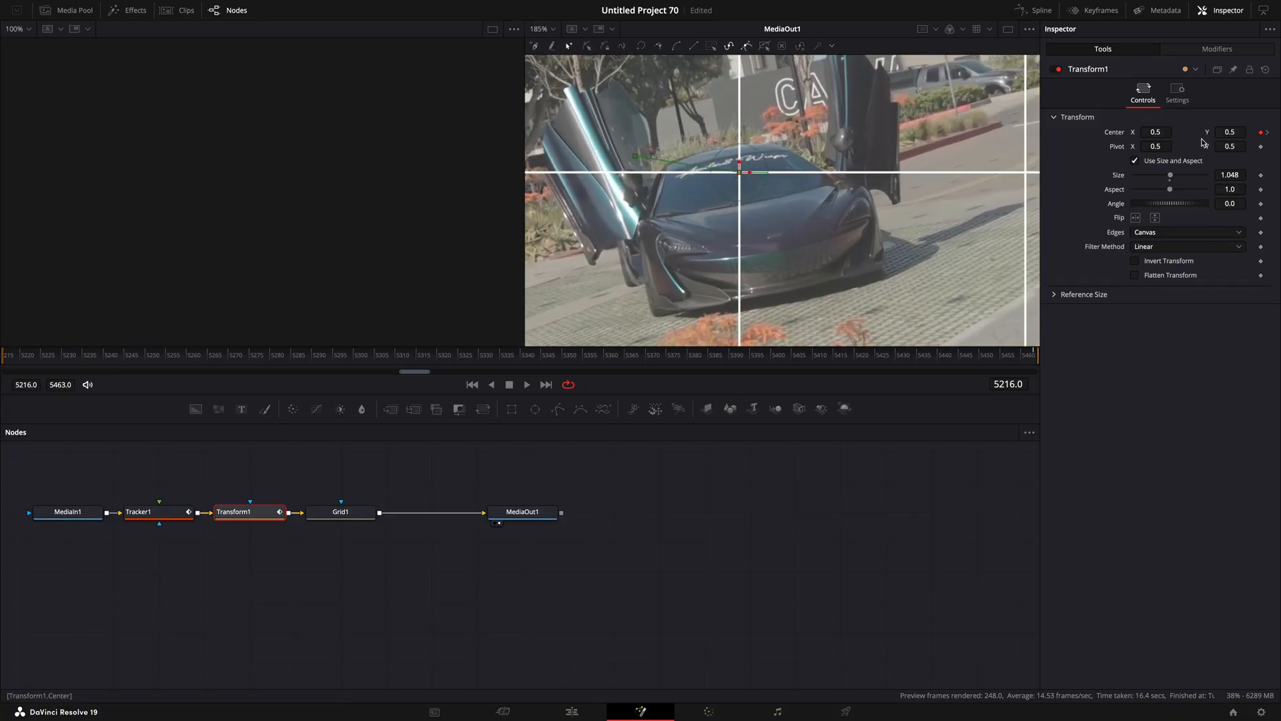
drag(740, 167, 739, 106)
drag(1163, 131, 1138, 131)
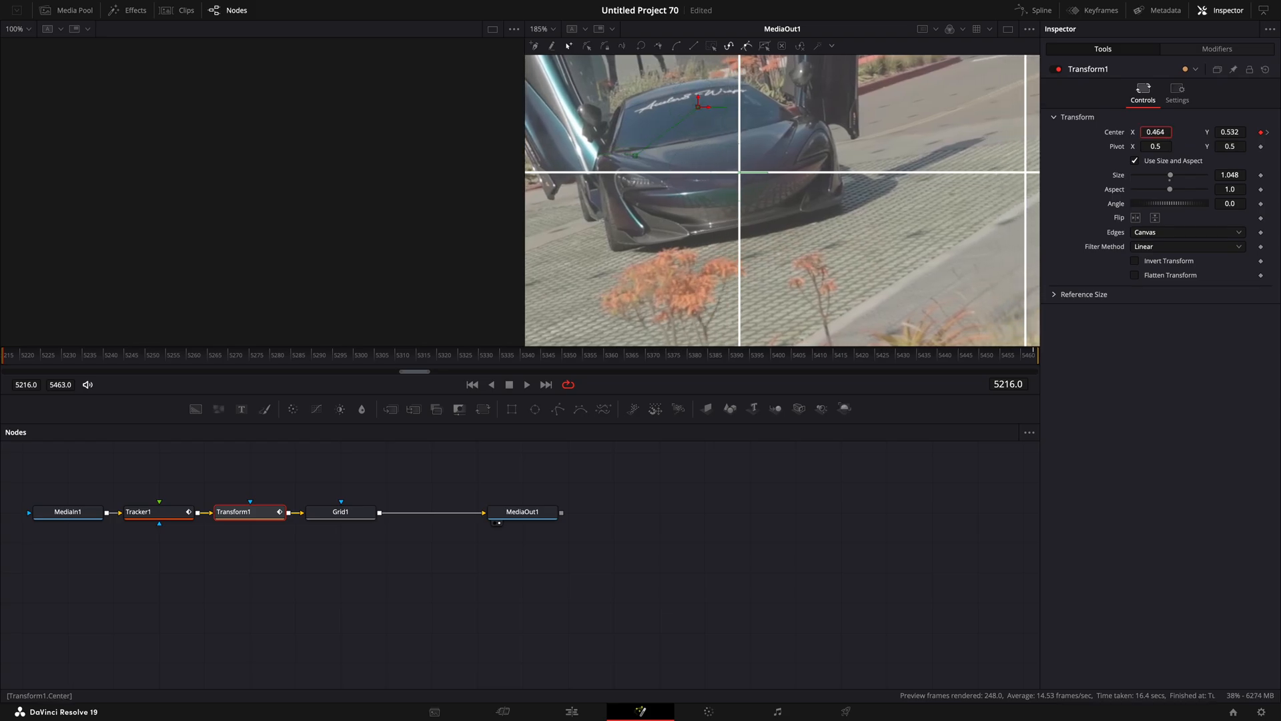
Thin Grid1's lines for closer alignment and fine-tune Transform1's center to X 0.468, Y 0.531 at frame 5216
scroll(701, 190, up, 10)
scroll(861, 177, down, 8)
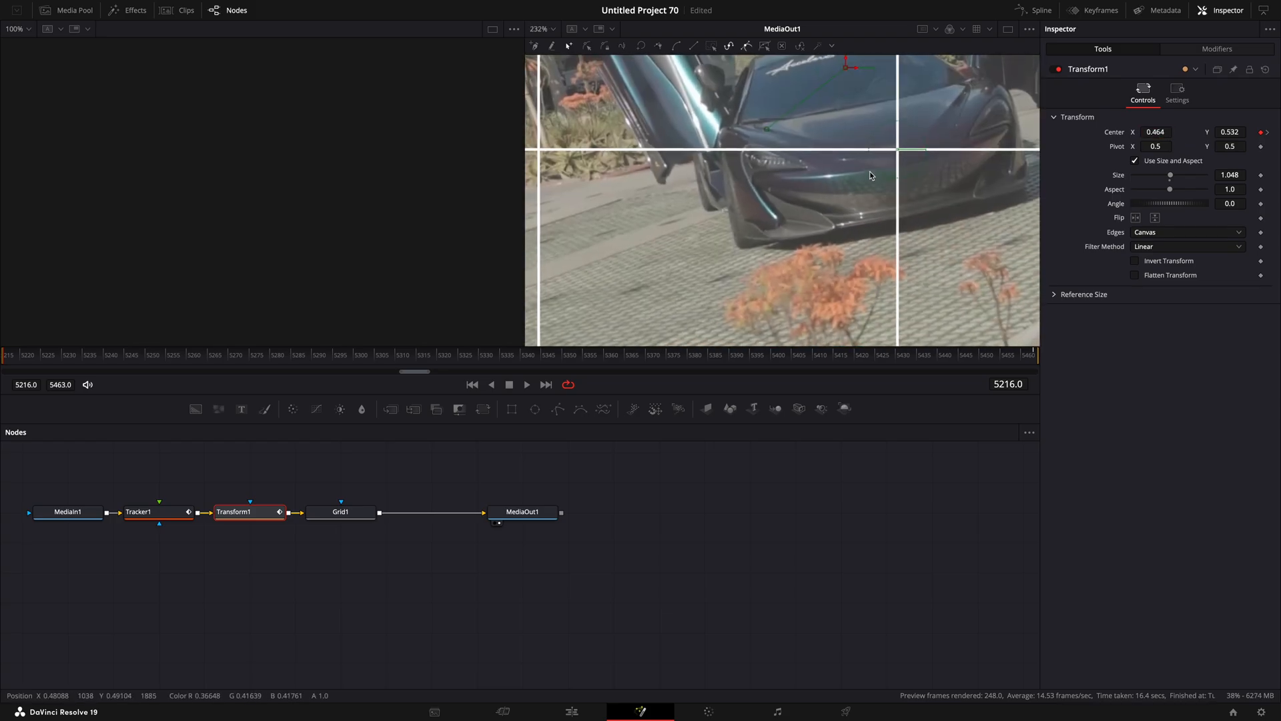
scroll(871, 171, up, 5)
click(343, 511)
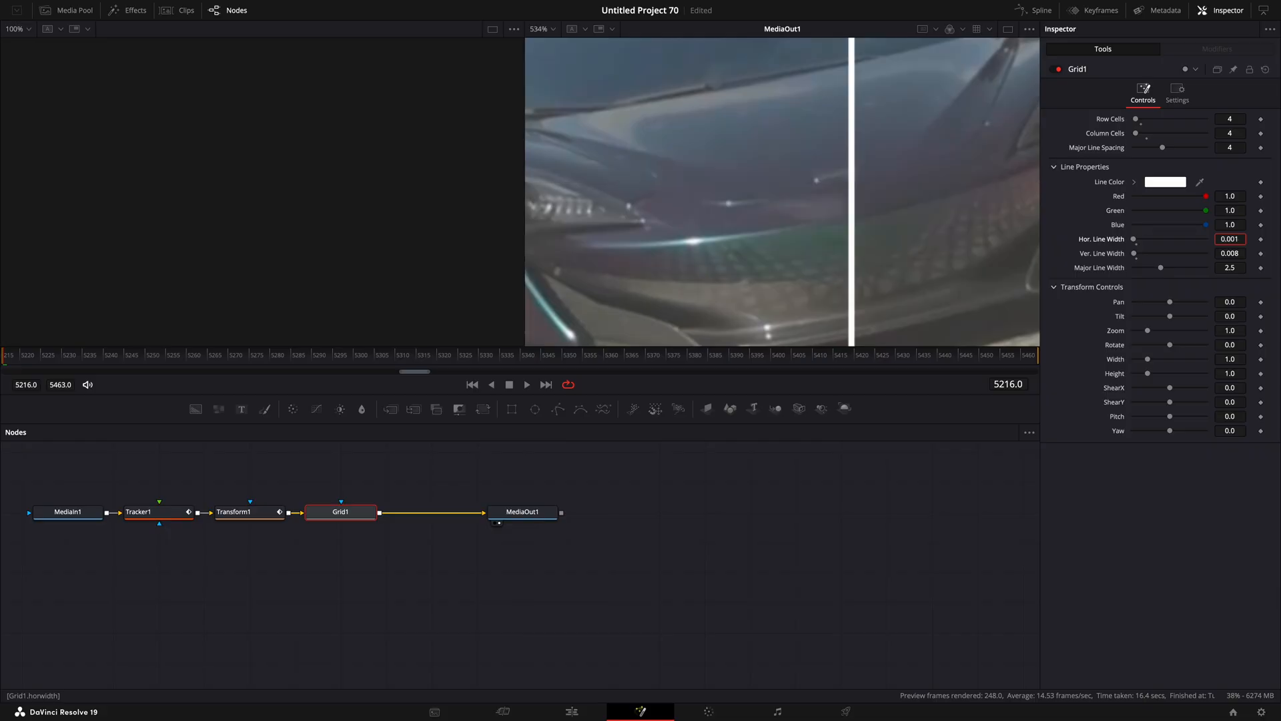
click(249, 512)
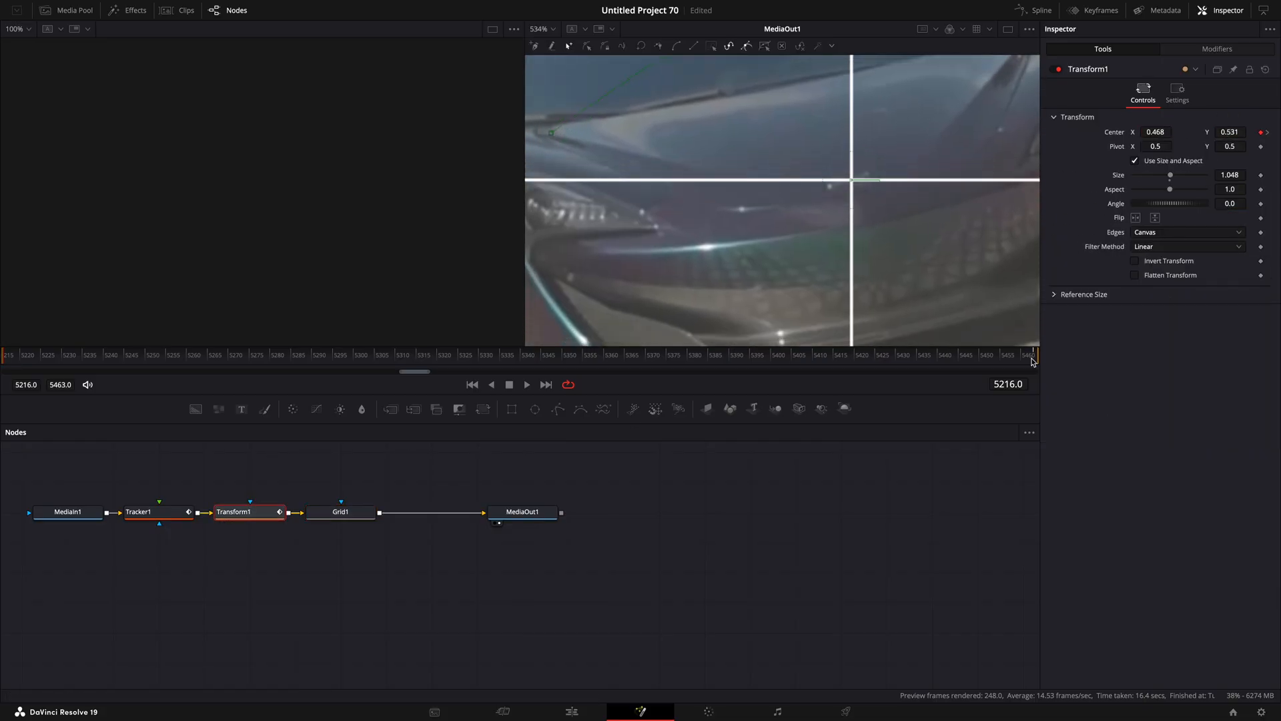
At the last frame, 5463, adjust Transform1's center X and Y to align the car's badge with the grid's center crossing
drag(113, 352, 1280, 342)
drag(1155, 132, 1200, 132)
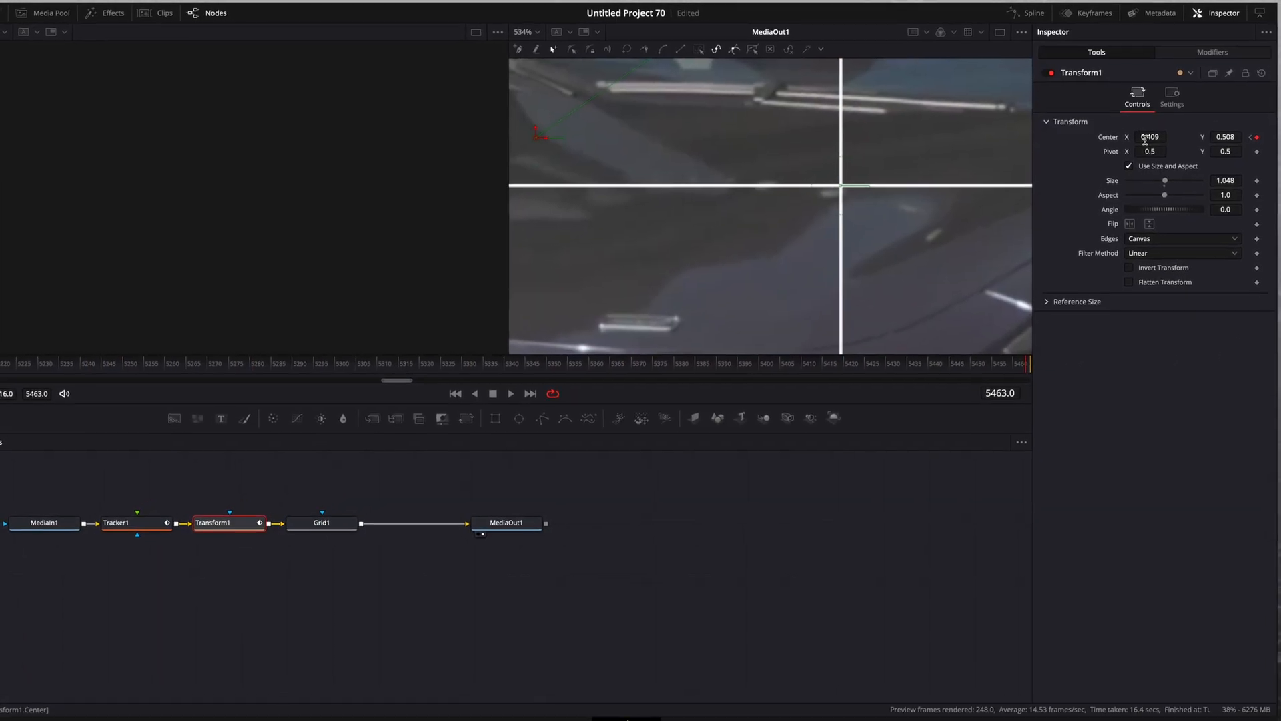
drag(1108, 173, 1103, 172)
drag(1194, 172, 1202, 172)
drag(1141, 227, 1151, 227)
drag(1047, 235, 1051, 235)
click(831, 541)
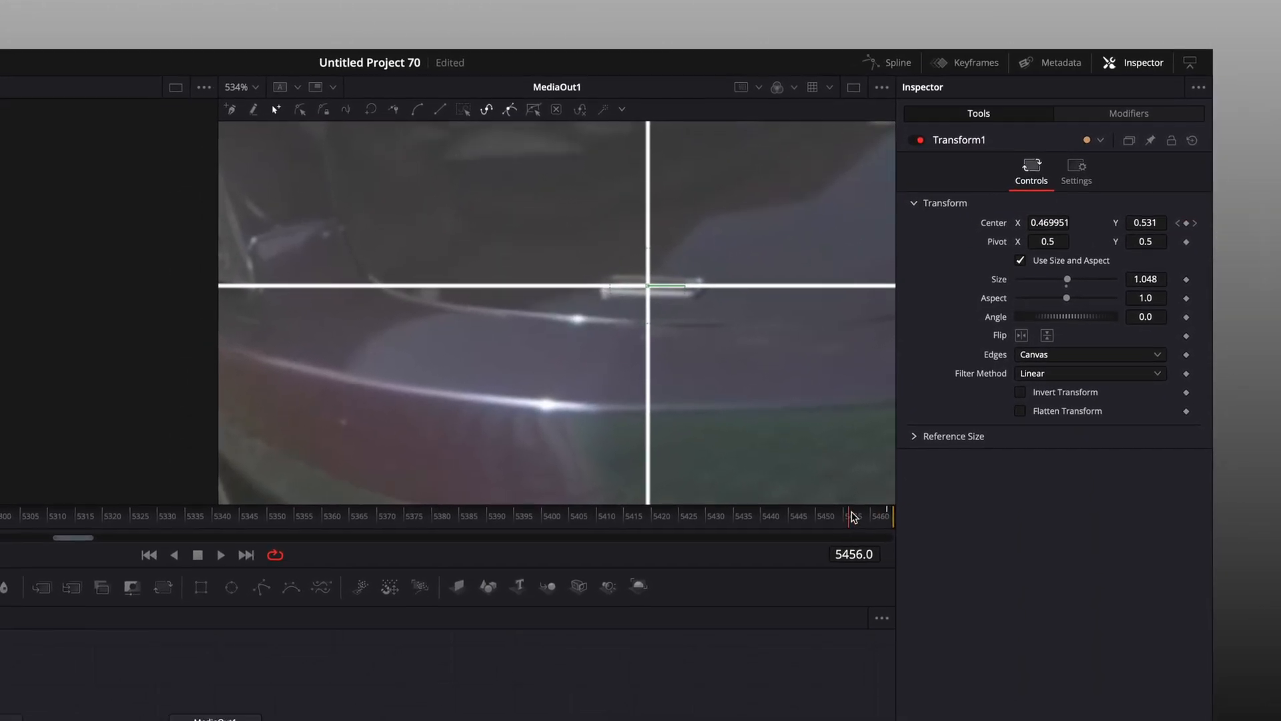
Scrub from frame 5456 back towards the start to check the badge's alignment with the grid's center
drag(853, 517, 228, 503)
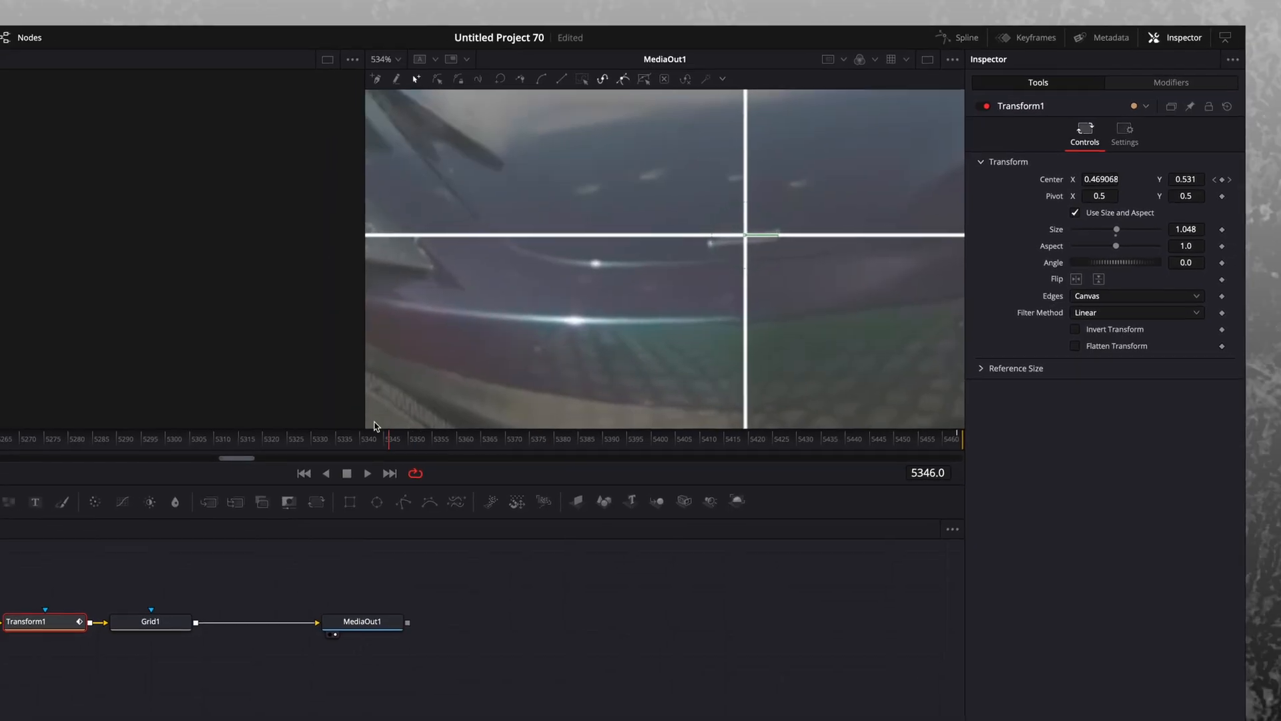
drag(374, 426, 0, 415)
drag(134, 346, 0, 346)
scroll(627, 232, down, 10)
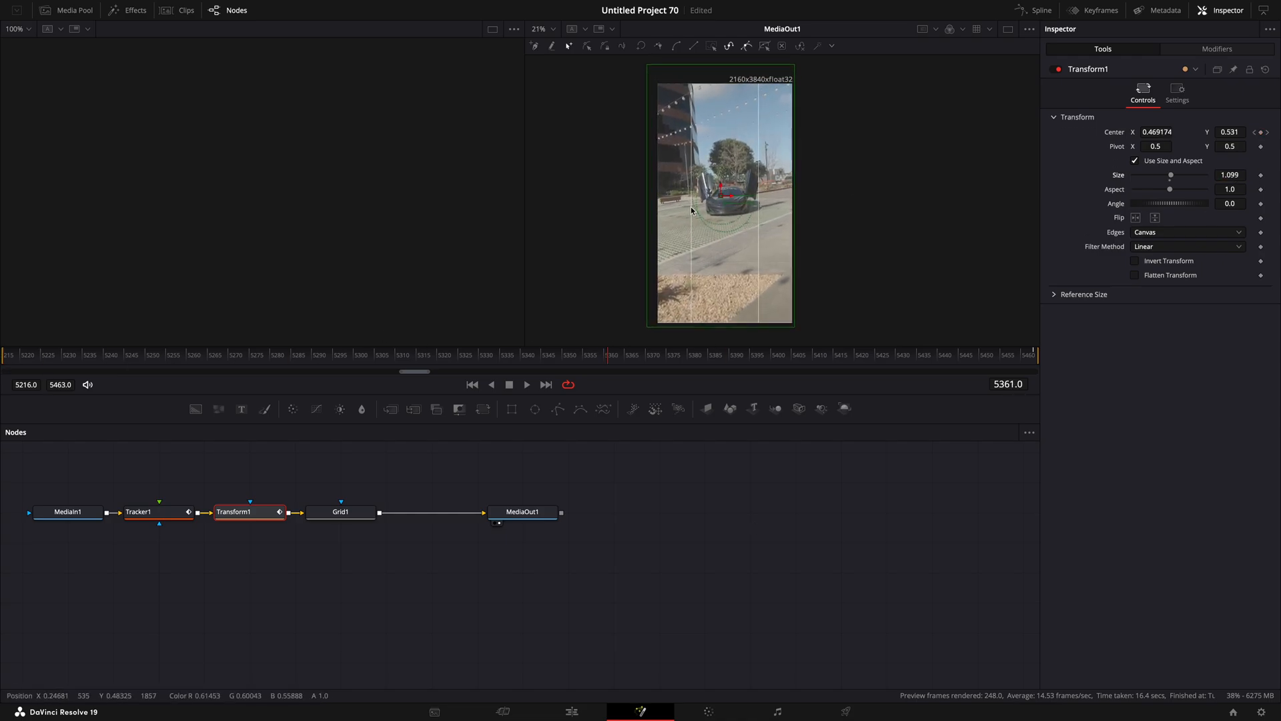
Refine Transform1's center X at the last frame and set its center Y to 0.533 at the first frame
scroll(737, 209, up, 10)
drag(608, 355, 1036, 355)
drag(1156, 132, 1151, 132)
click(3, 355)
drag(1231, 132, 1235, 132)
Set Transform1's size to 1.171 while checking the frame edges, and return to frame 5216
scroll(672, 238, down, 10)
drag(3, 355, 988, 360)
drag(1230, 174, 1235, 175)
drag(988, 355, 0, 339)
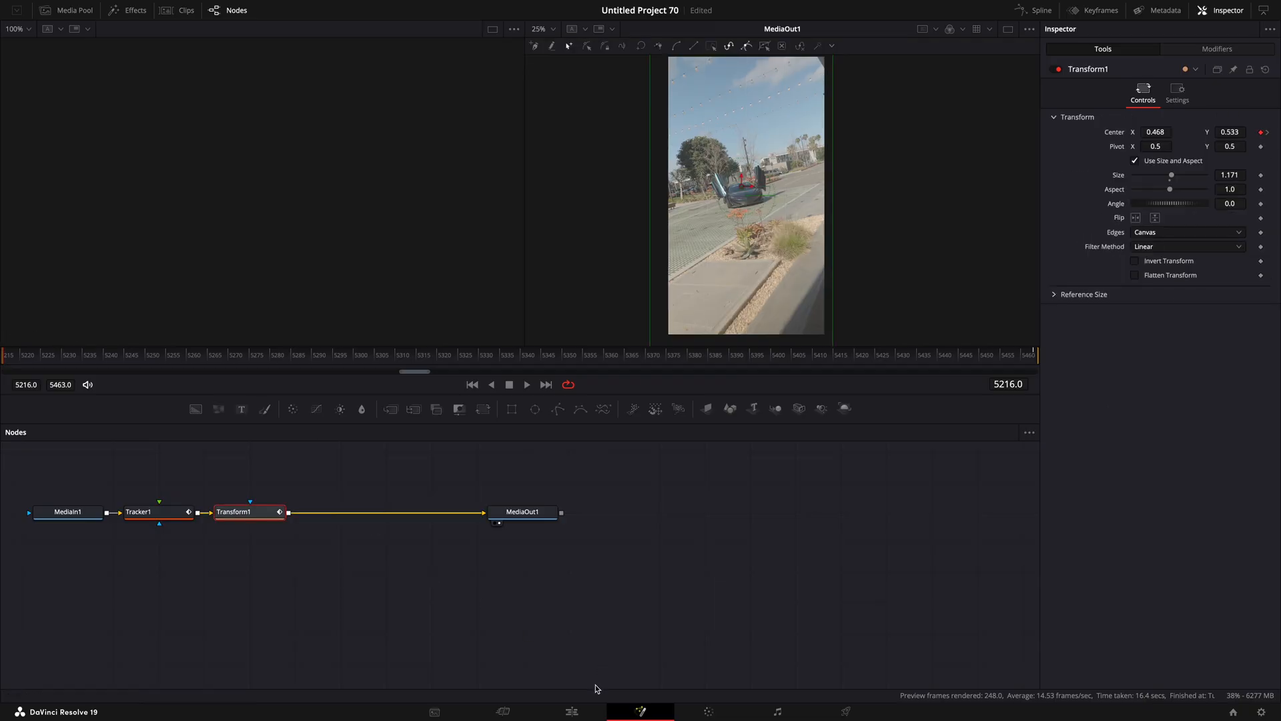
On the Edit page, turn Compound Clip 1 on Video 1 into a new compound clip named Compound Clip 2
click(581, 711)
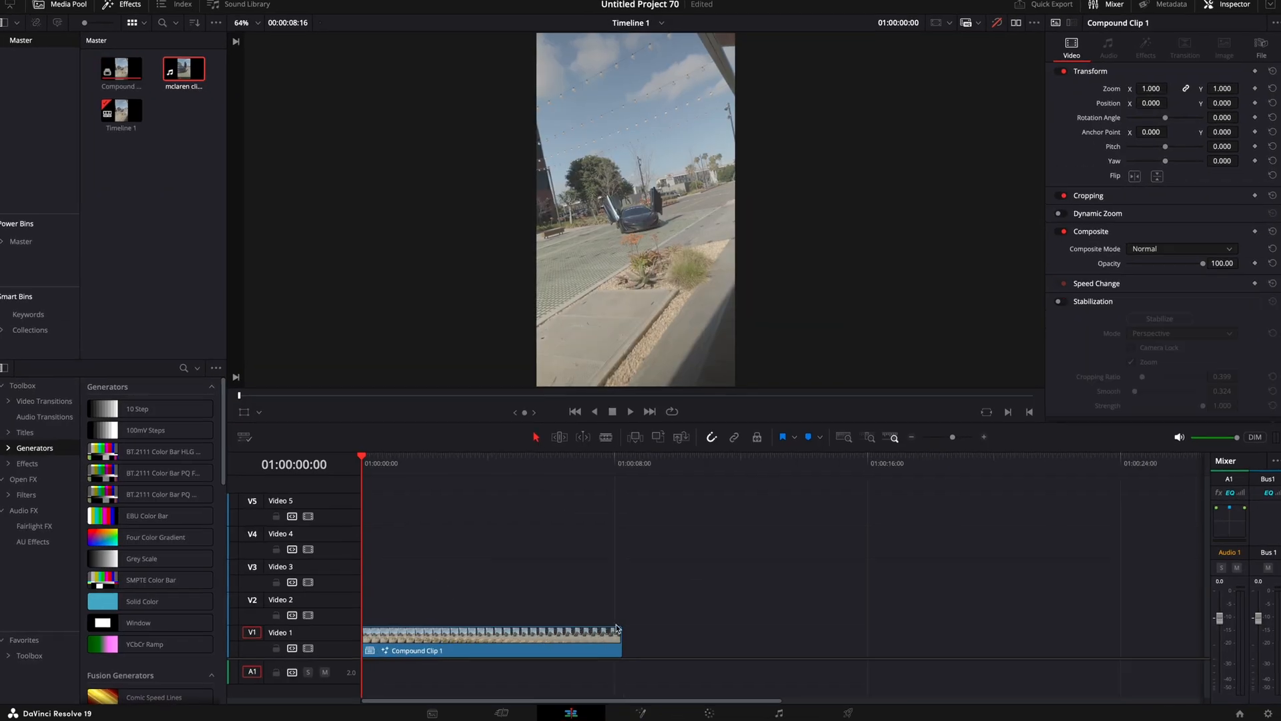
right_click(551, 648)
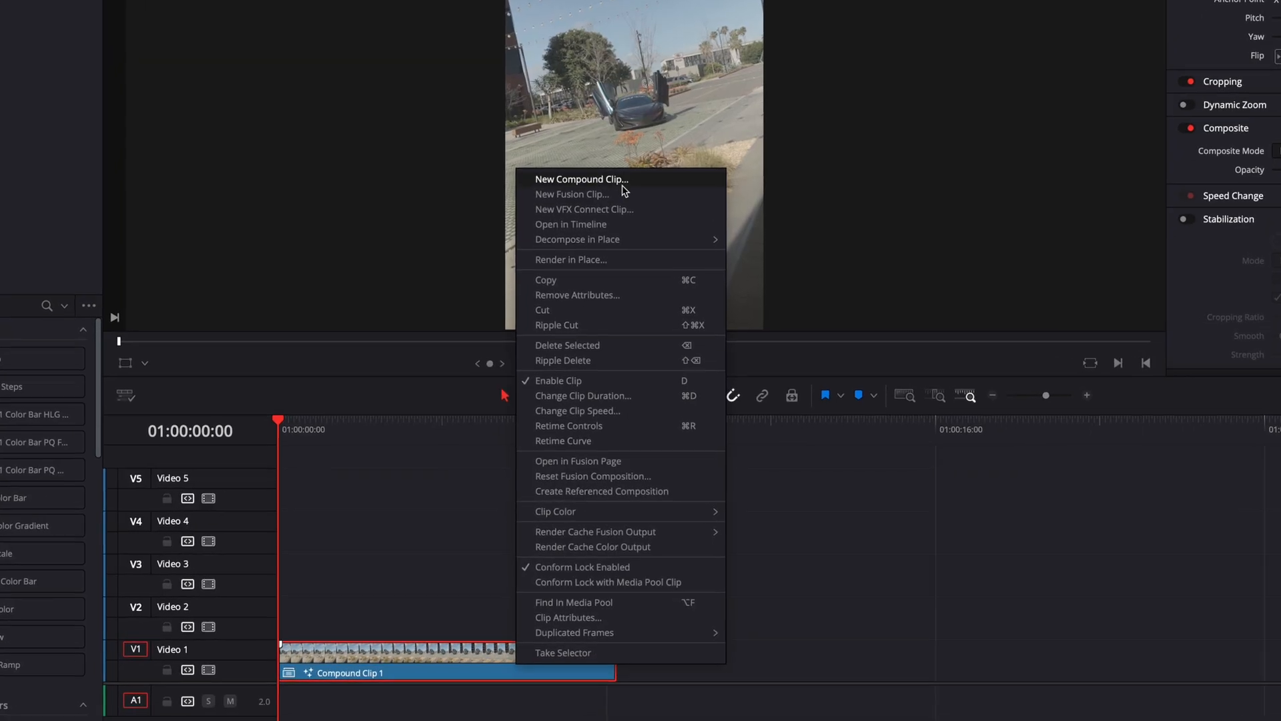
click(586, 198)
click(766, 342)
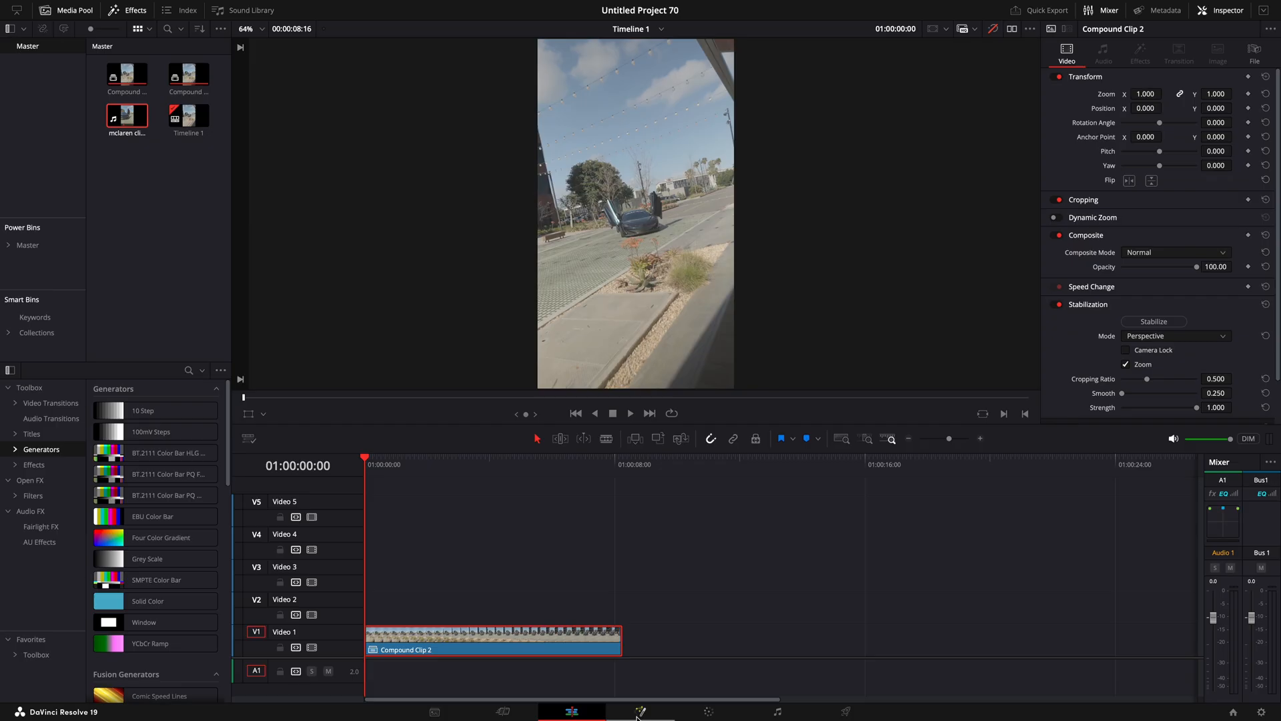
Add a Time Stretcher node between MediaIn1 and MediaOut1 in Compound Clip 2's Fusion composition
click(640, 711)
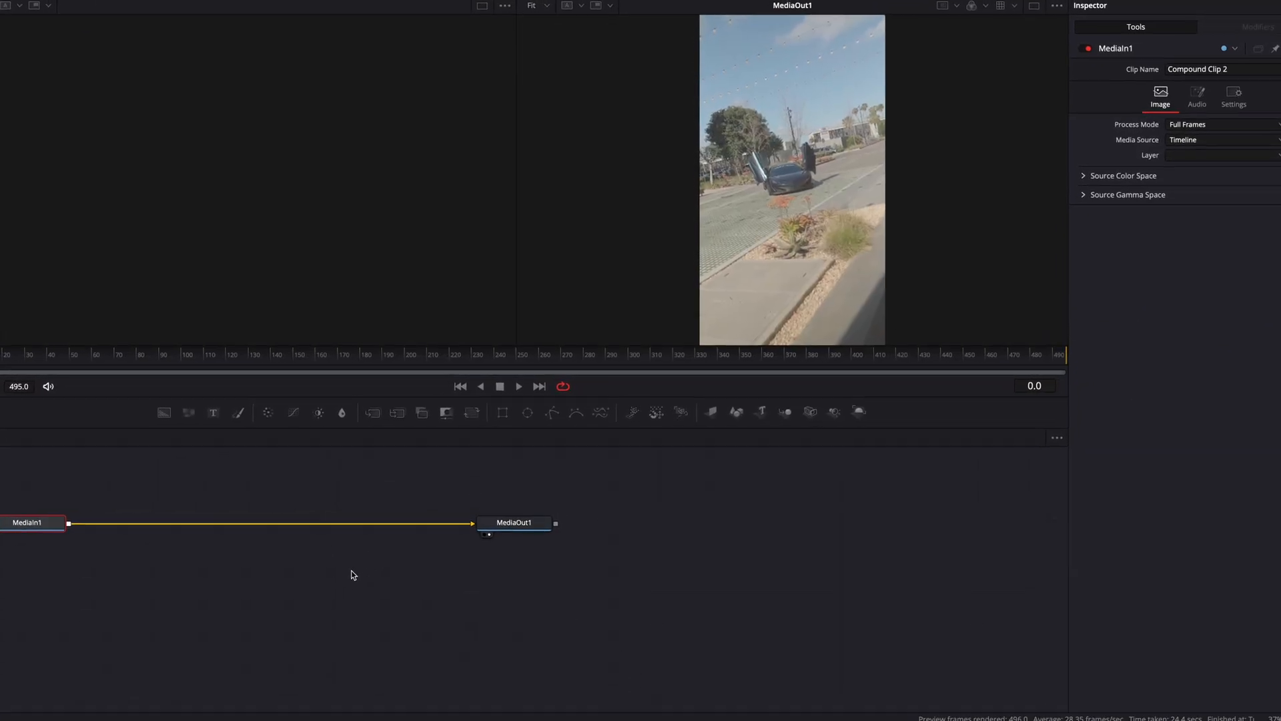
key(shift+space)
text(tim)
text(e s)
text(tretcher)
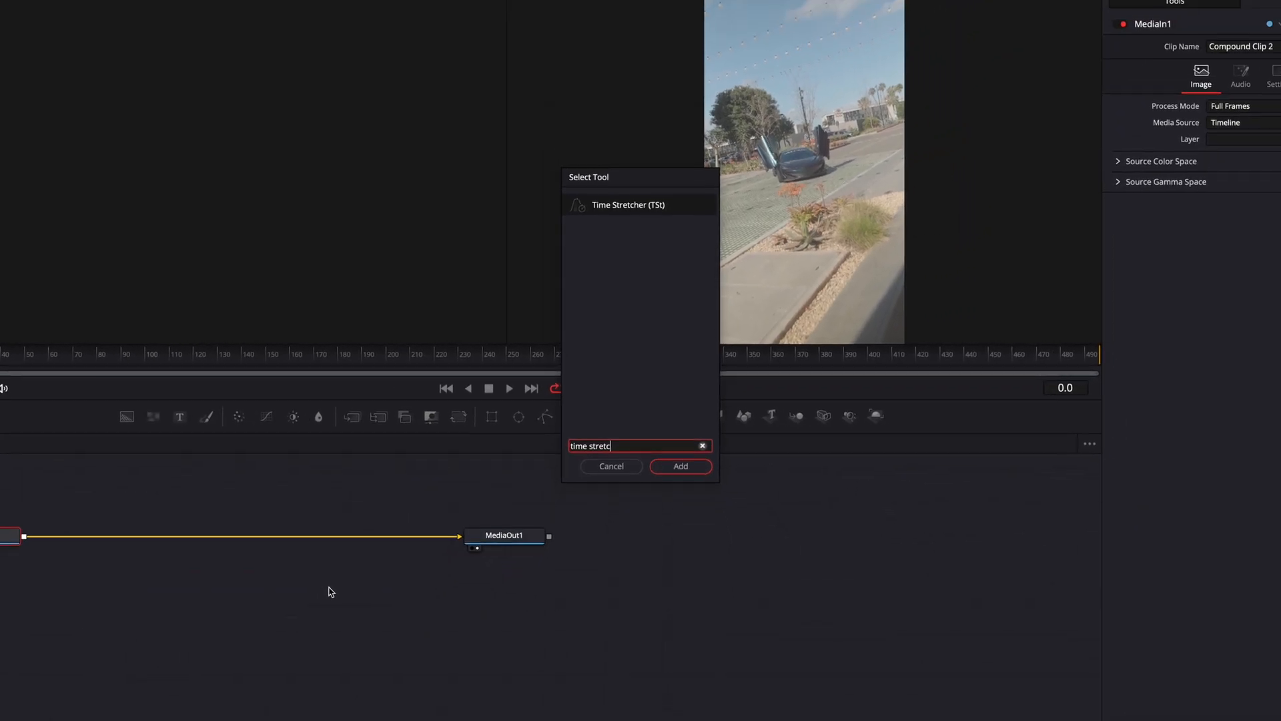
key(Return)
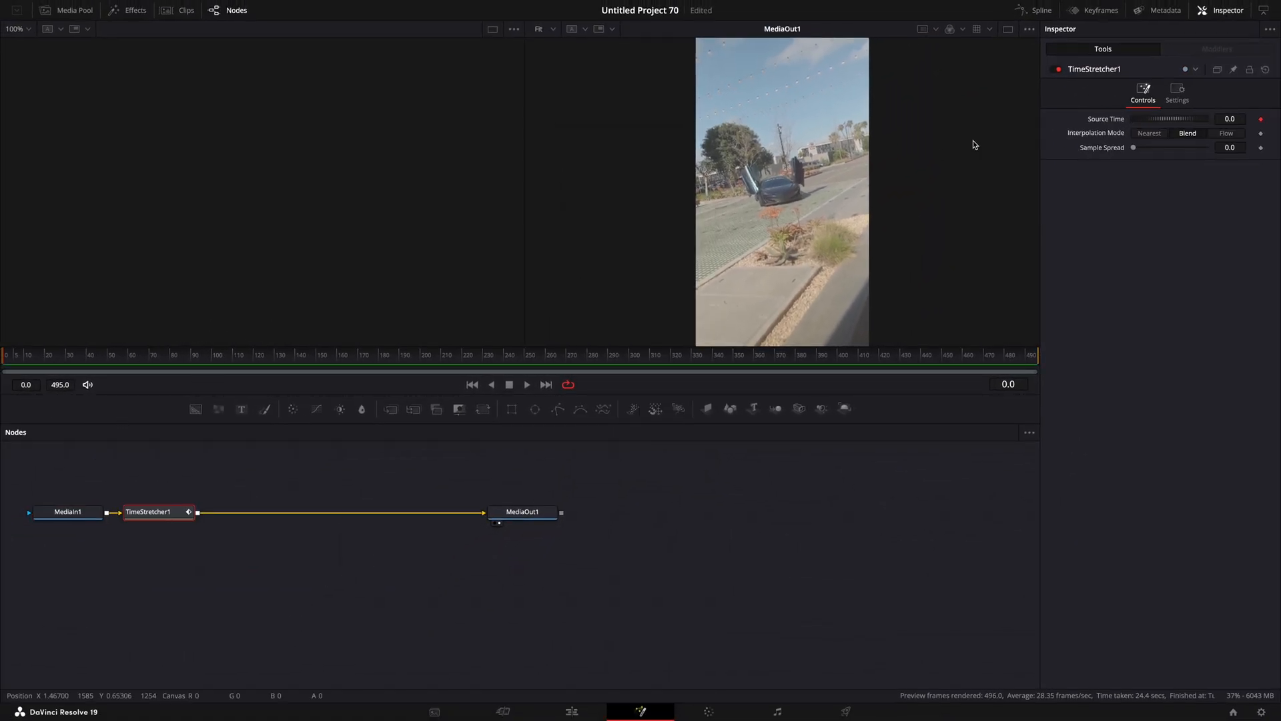
Try out TimeStretcher1's Source Time, undo the trial, and keyframe Source Time at 490 on frame 80
drag(1178, 121, 1280, 121)
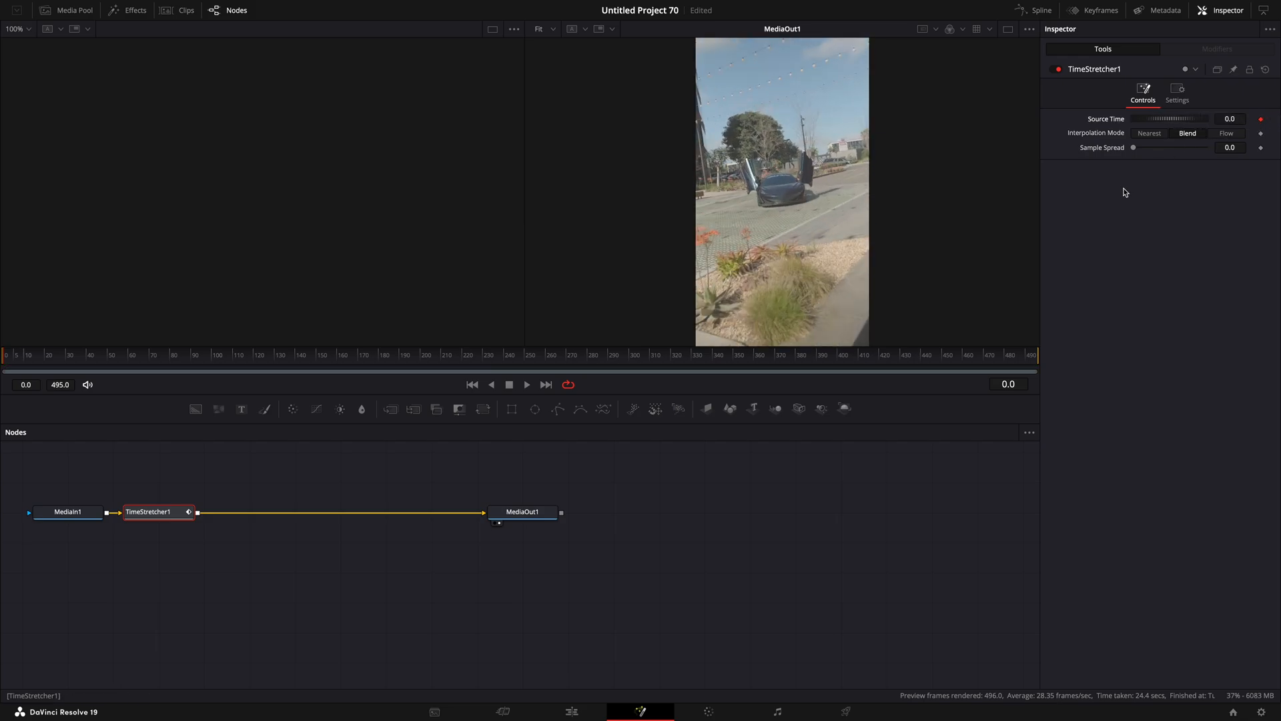
key(ctrl+z)
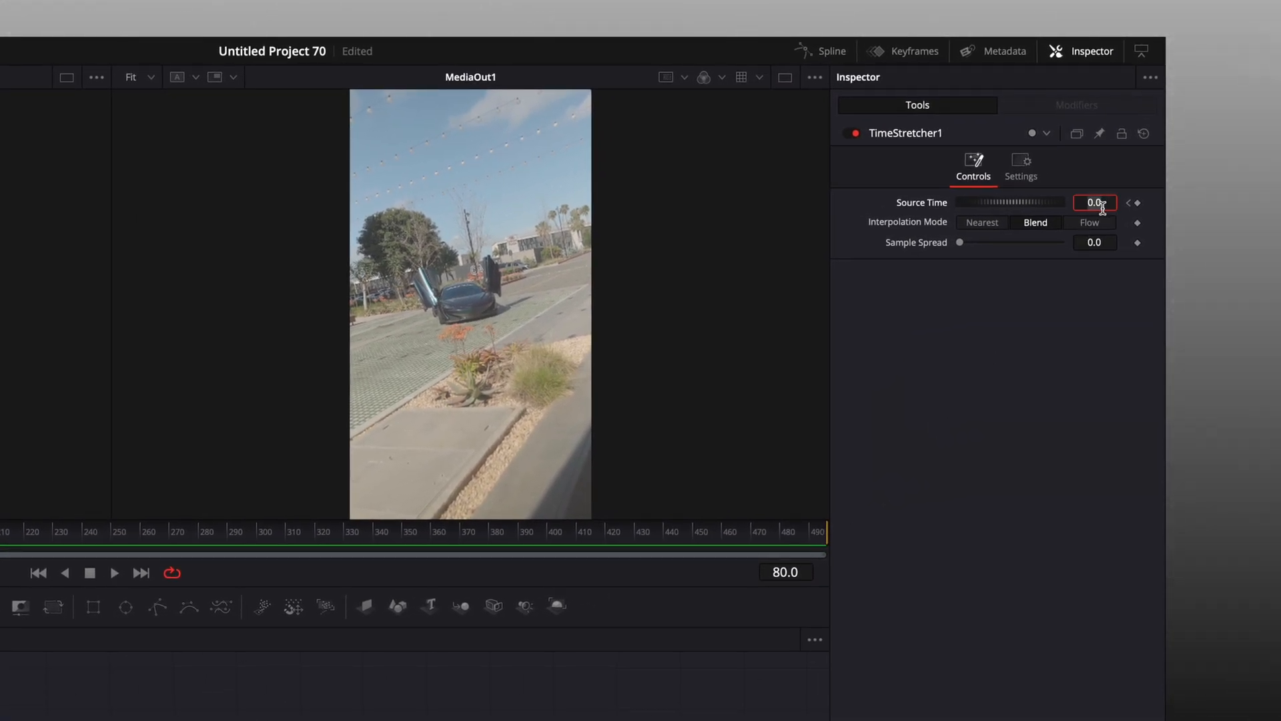
text(490)
key(Tab)
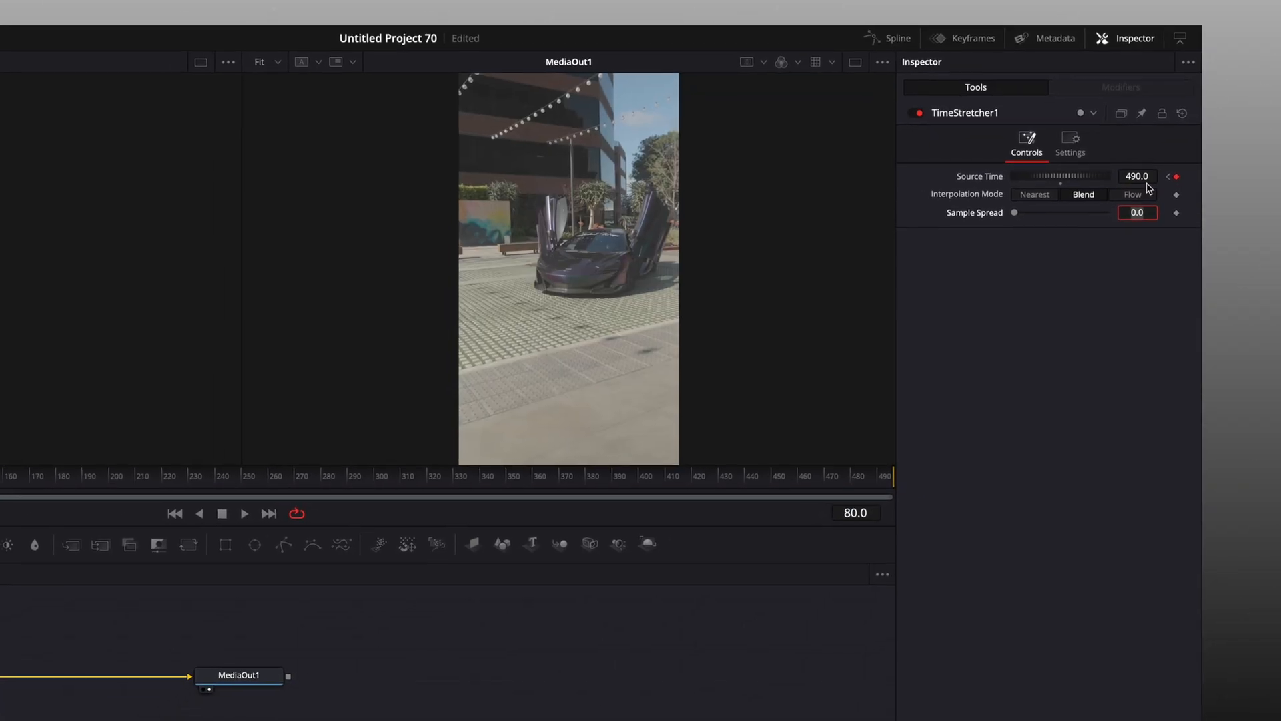
drag(65, 393, 171, 356)
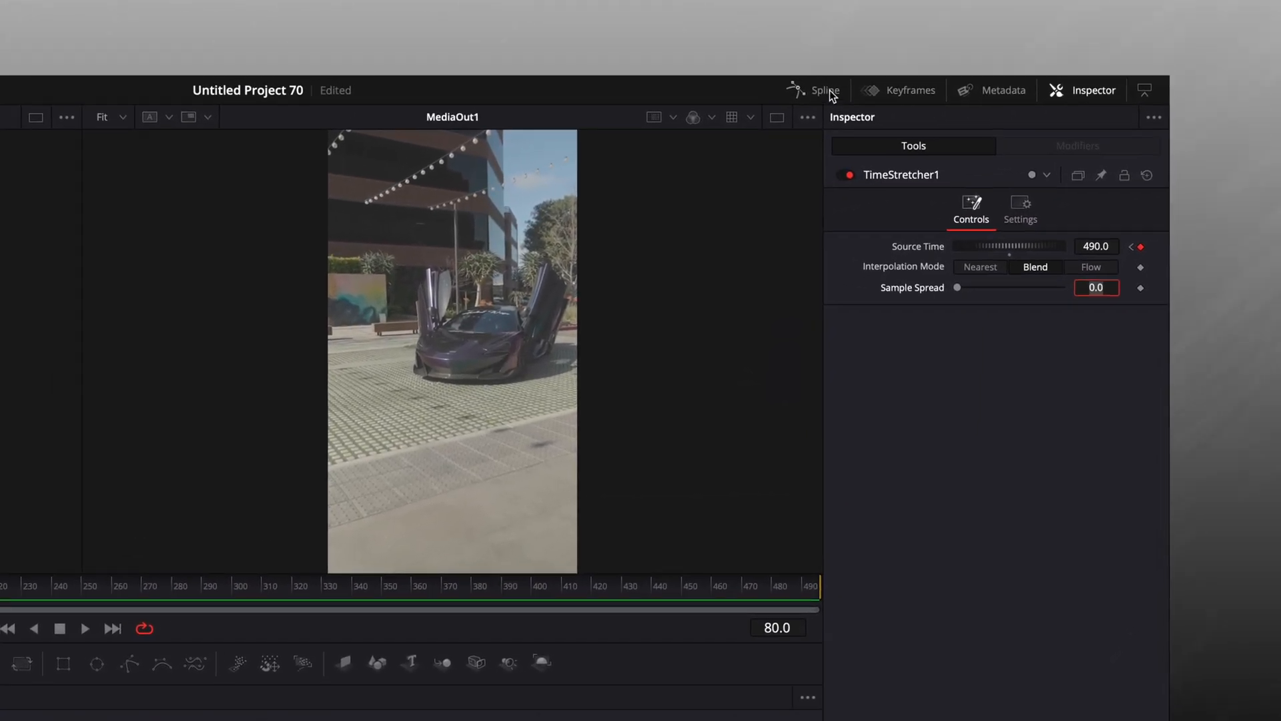
Smooth TimeStretcher1's Source Time curve in the Spline editor and bend its handles for a fast start and fast finish, checking the playback
click(774, 111)
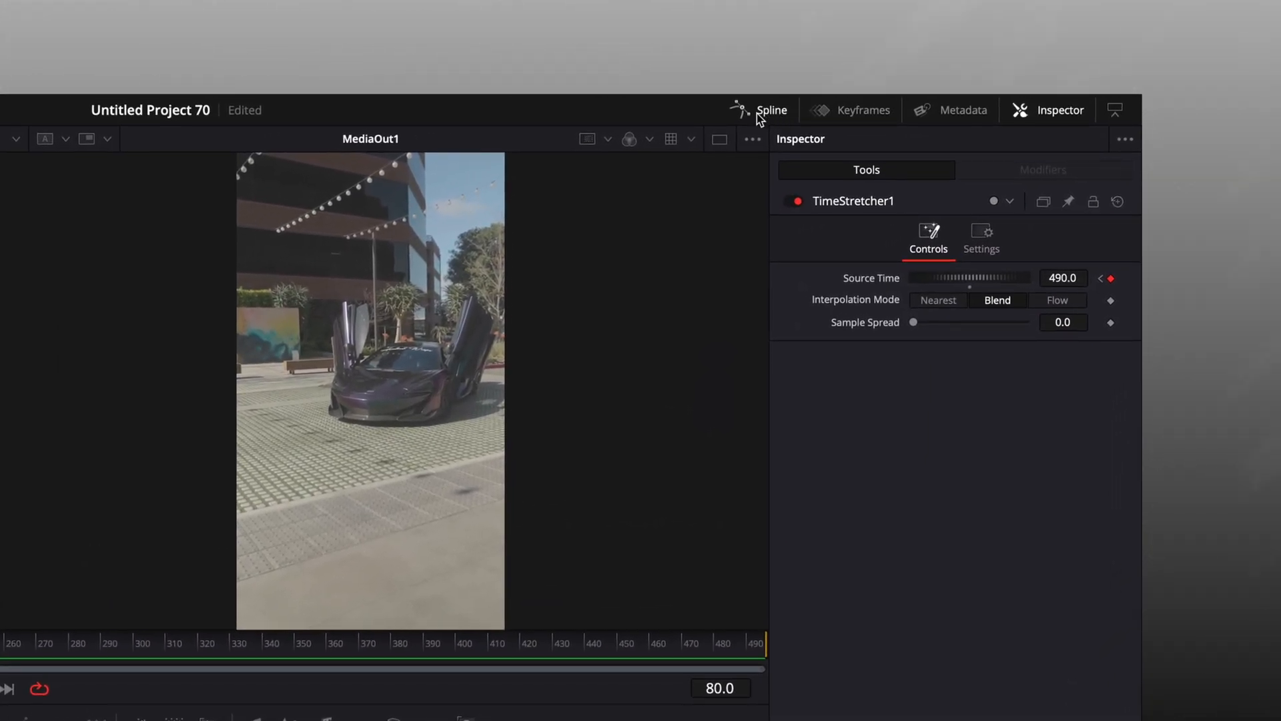
click(188, 520)
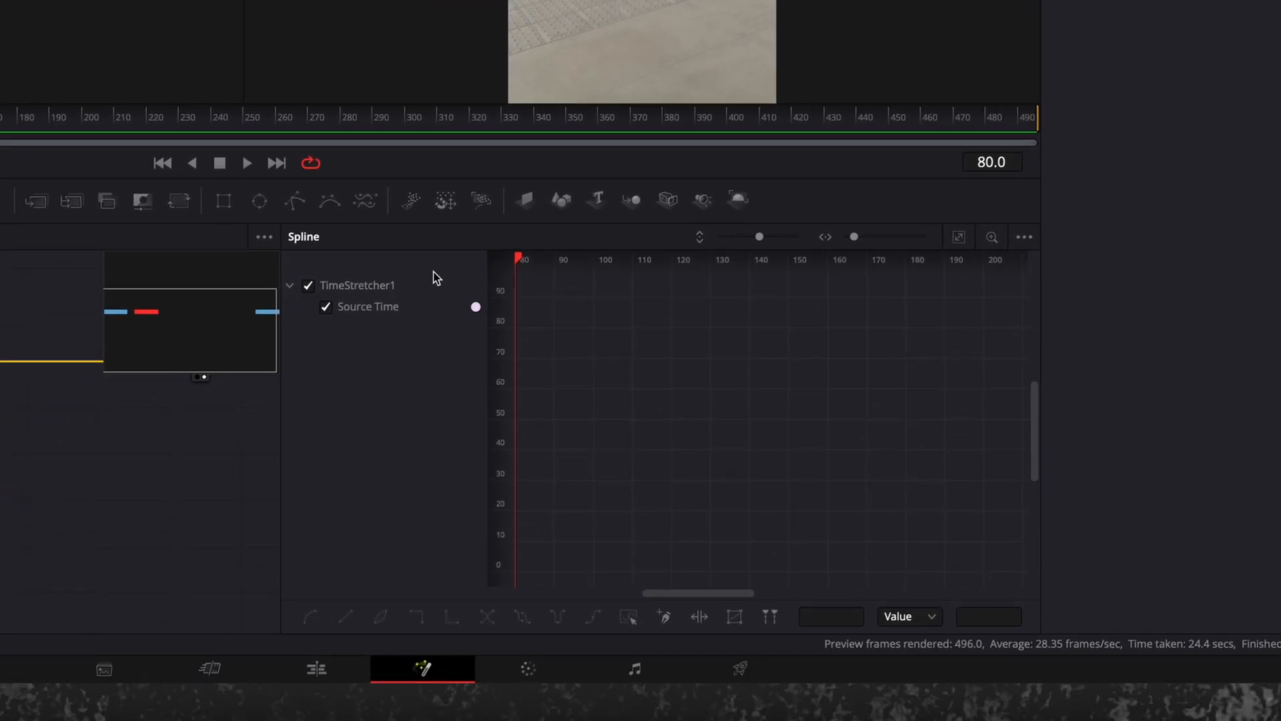
click(959, 239)
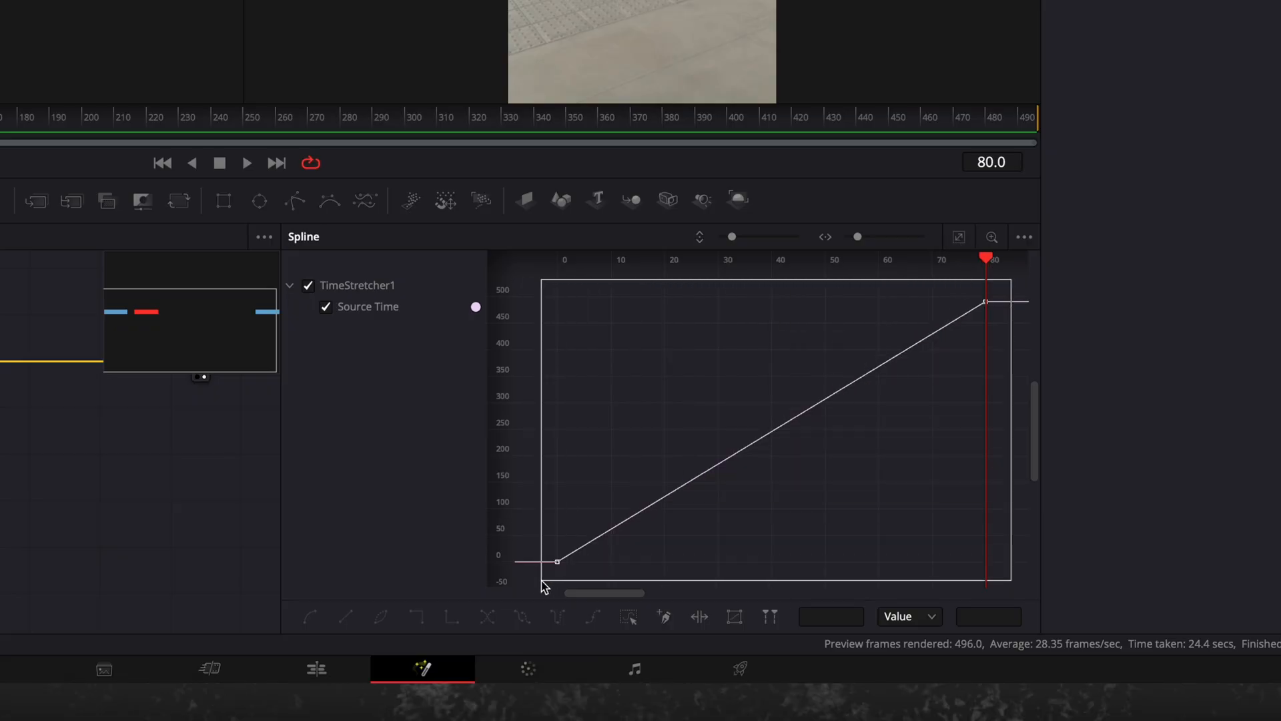
key(shift+s)
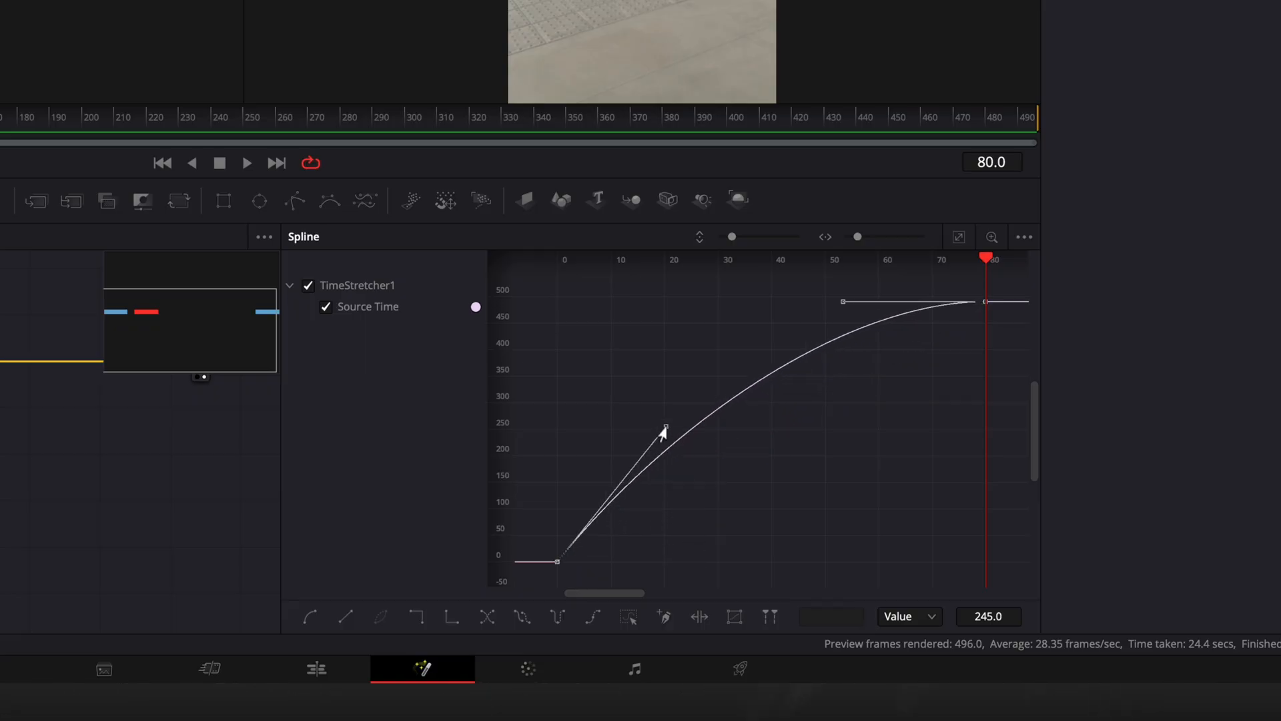
drag(843, 302, 967, 575)
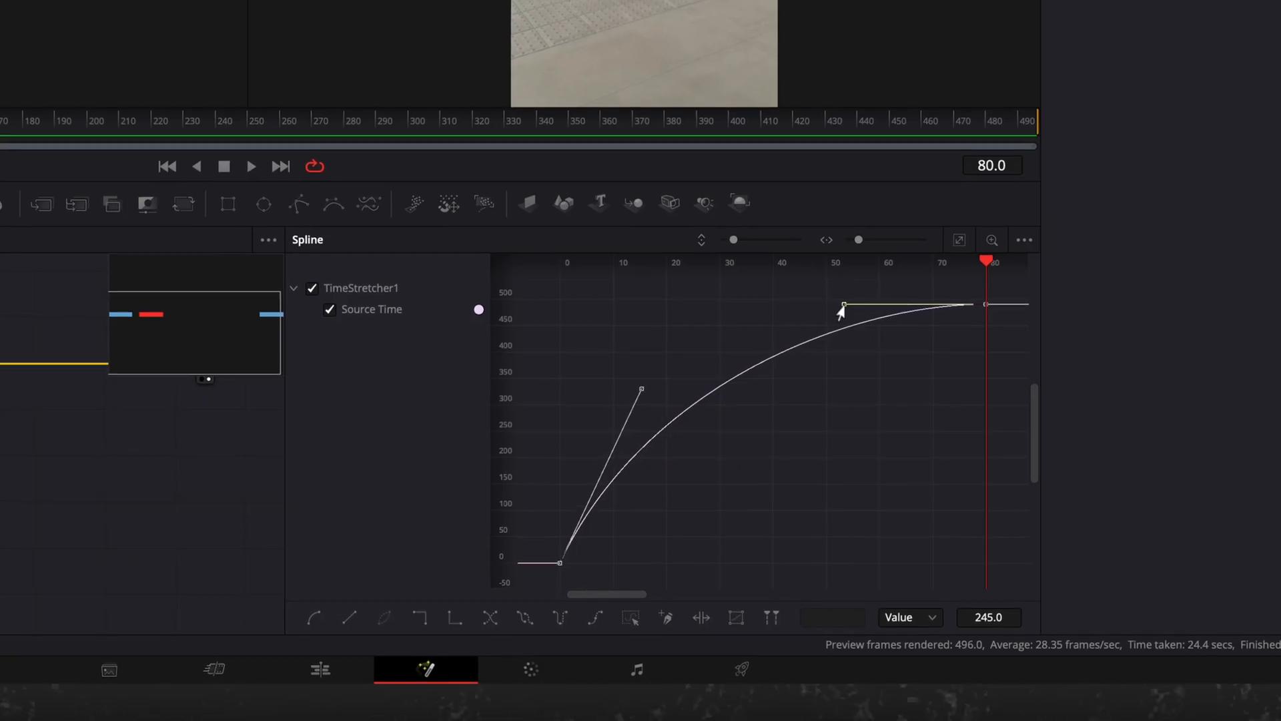
key(space)
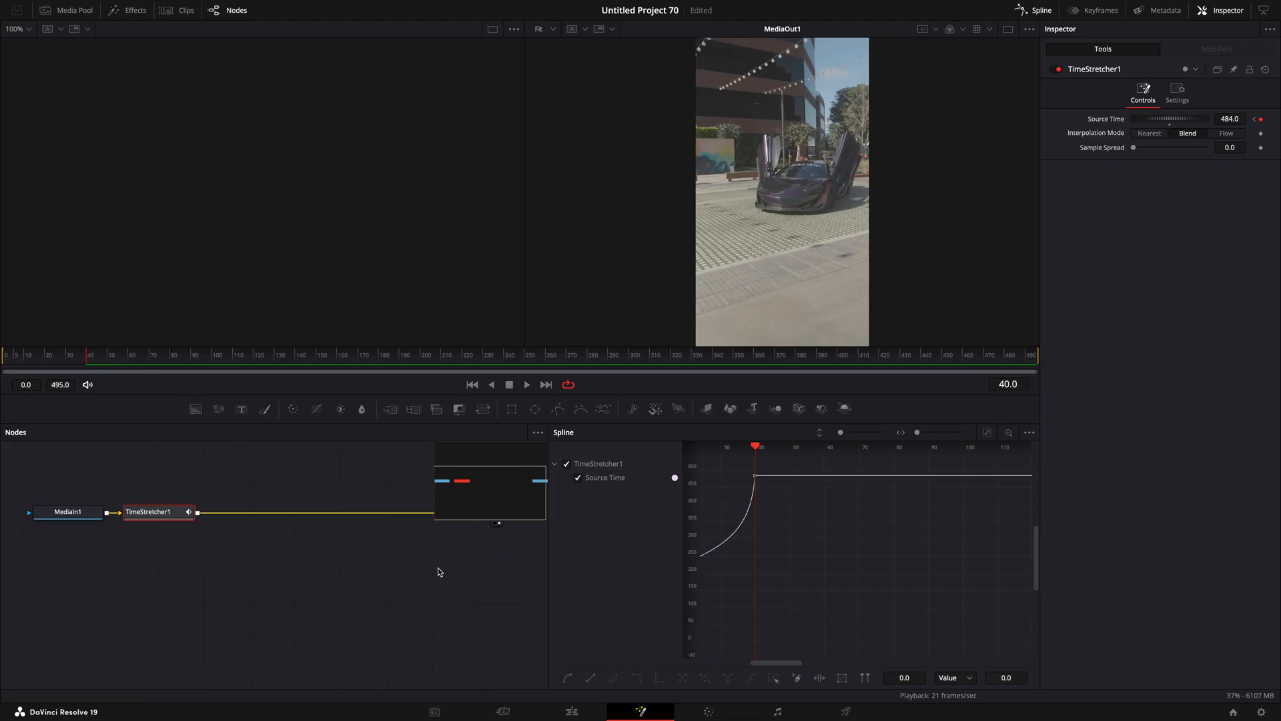
On the Edit page, split Compound Clip 2 at 01:00:00:40 and delete the part after the cut
click(594, 712)
key(ctrl+b)
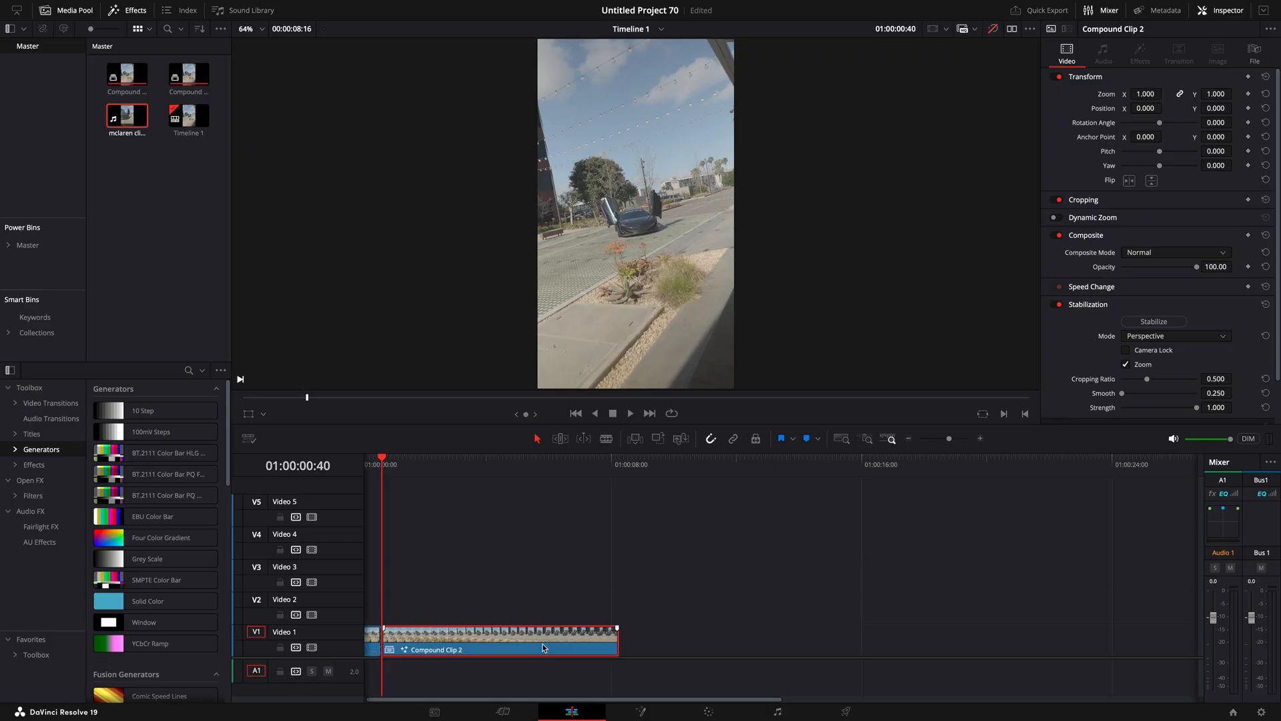
key(Delete)
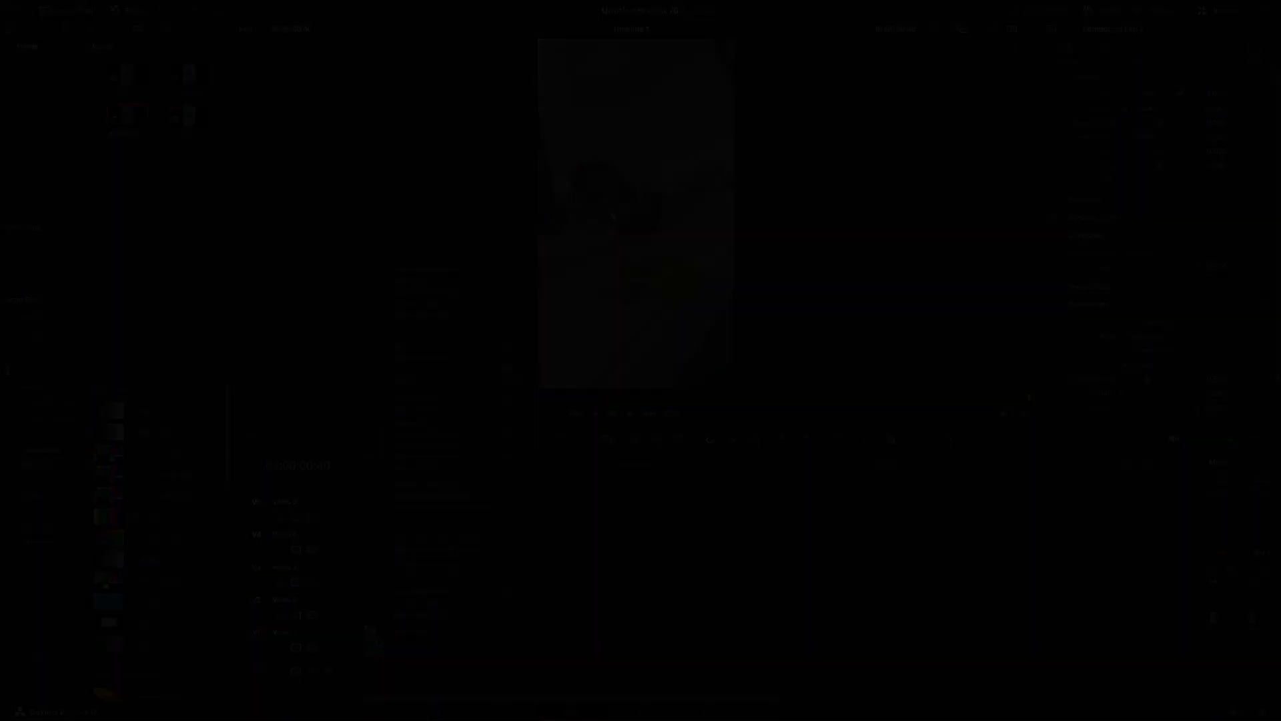